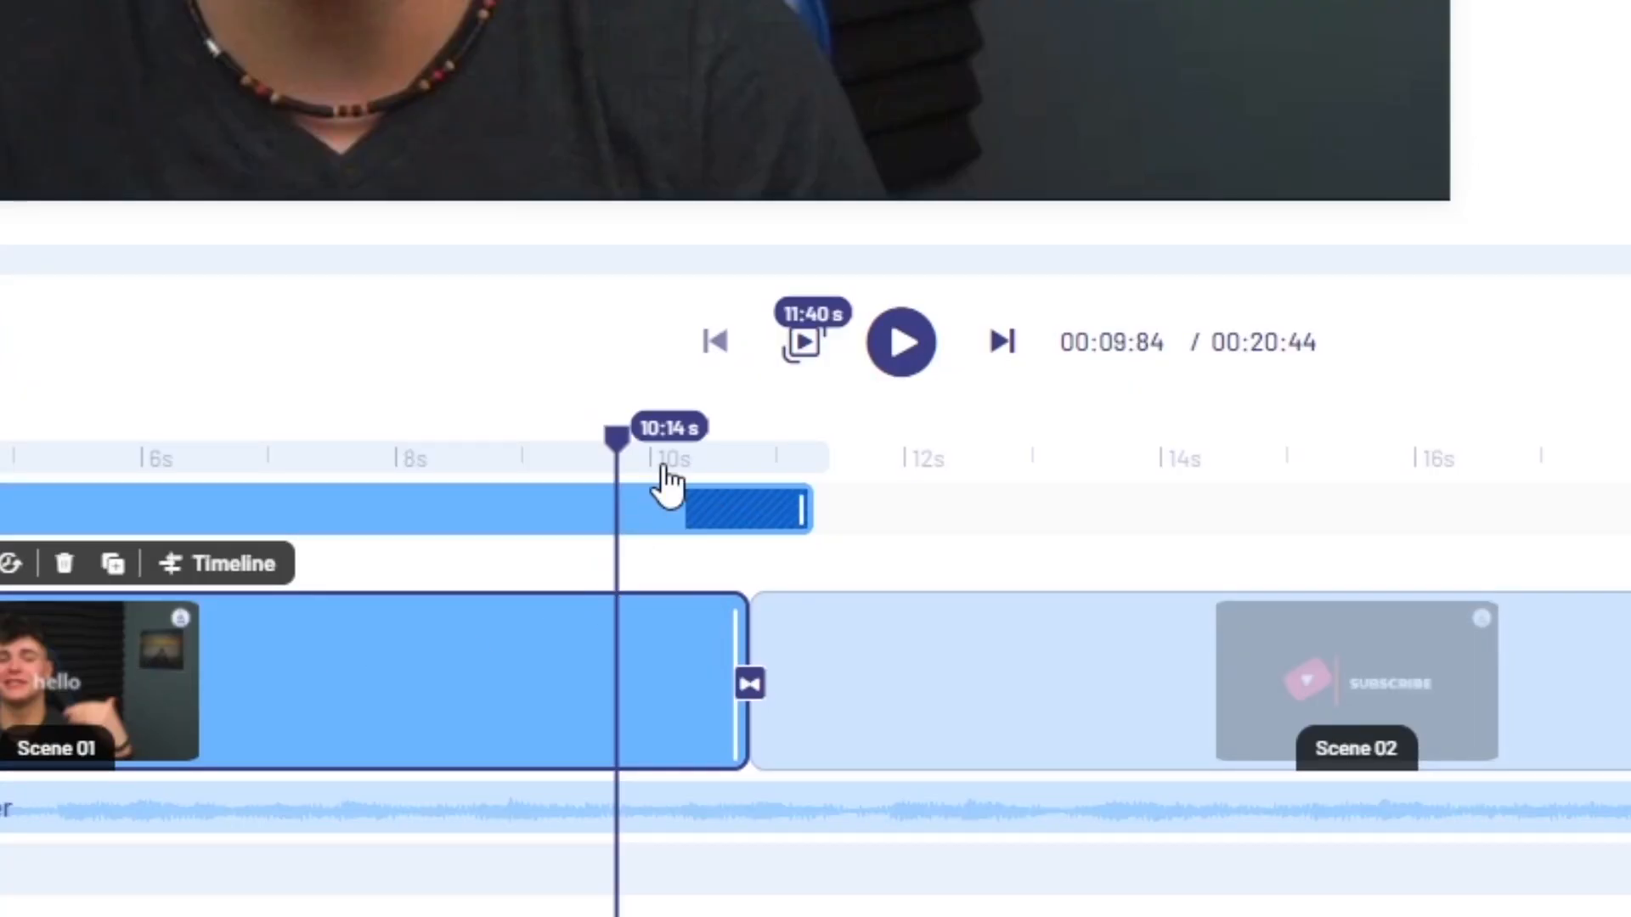
Step: Play the timeline from just before the Scene 01/Scene 02 change to review the transition
left_click_drag(618, 440, 663, 441)
key("space")
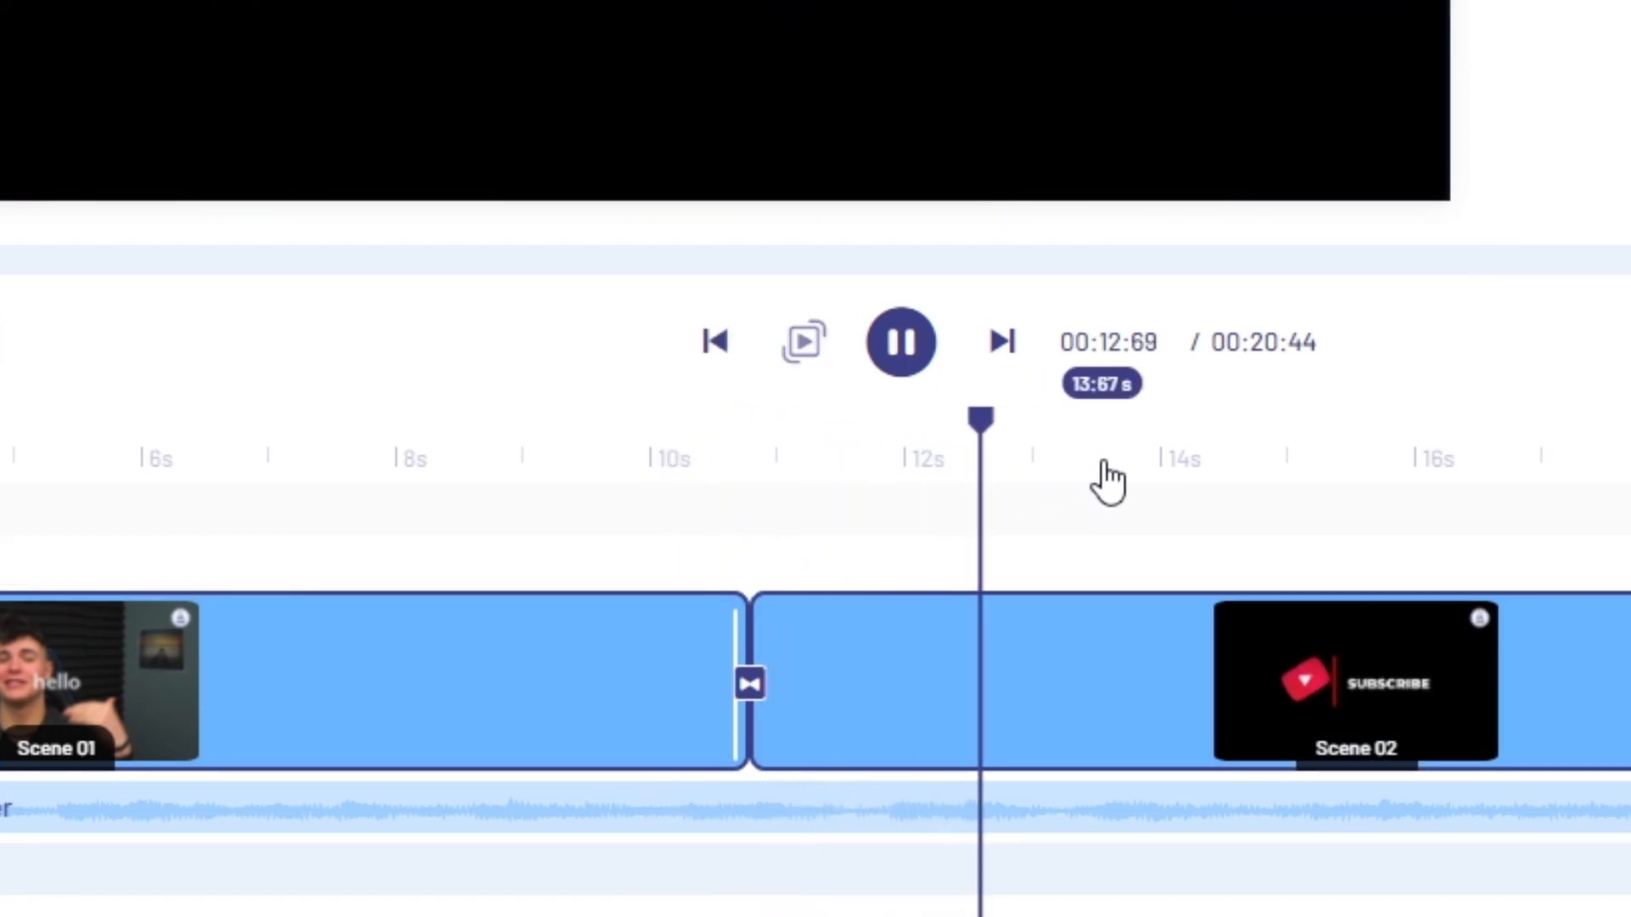
key("space")
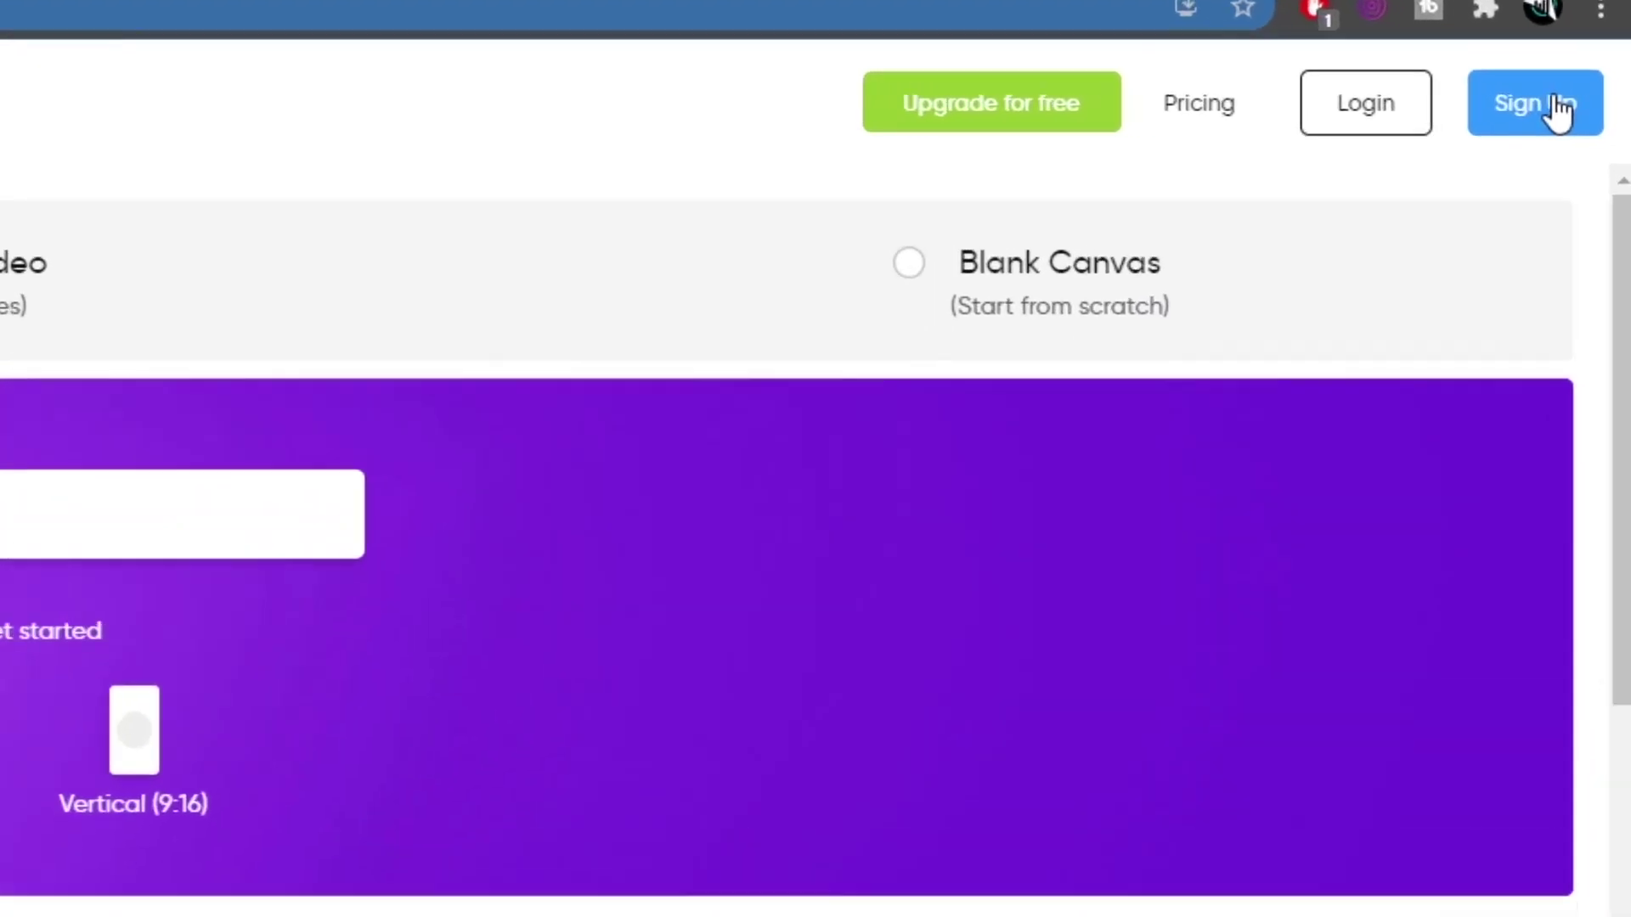
Step: Sign in and start a new project from a Blank Canvas at Wide (16:9)
left_click(1580, 90)
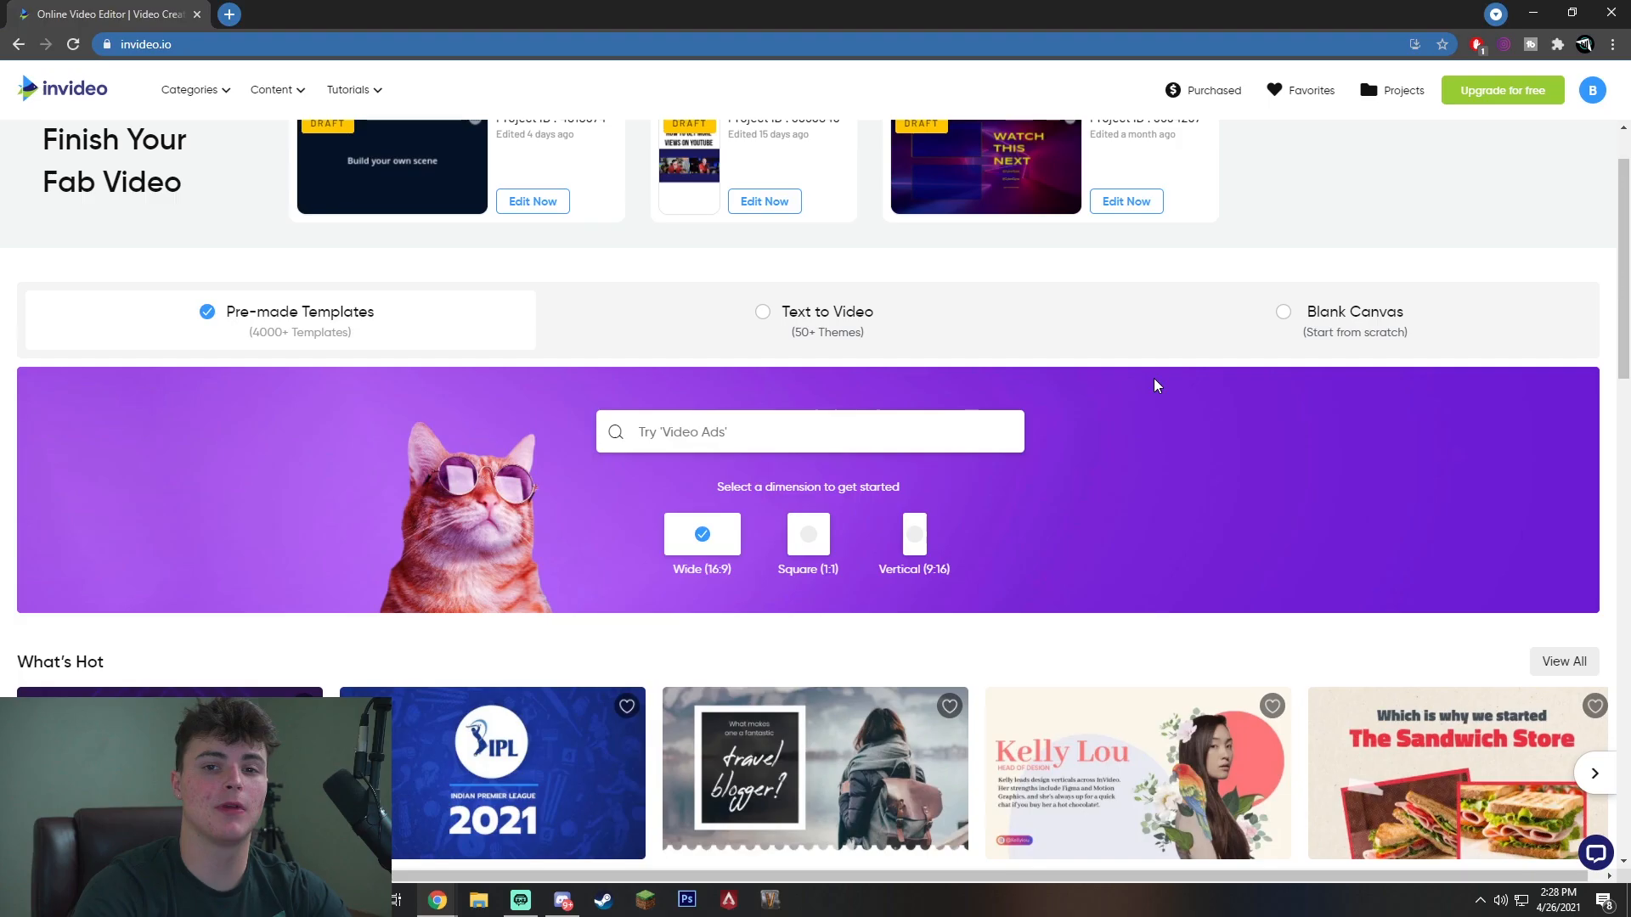
left_click(1322, 319)
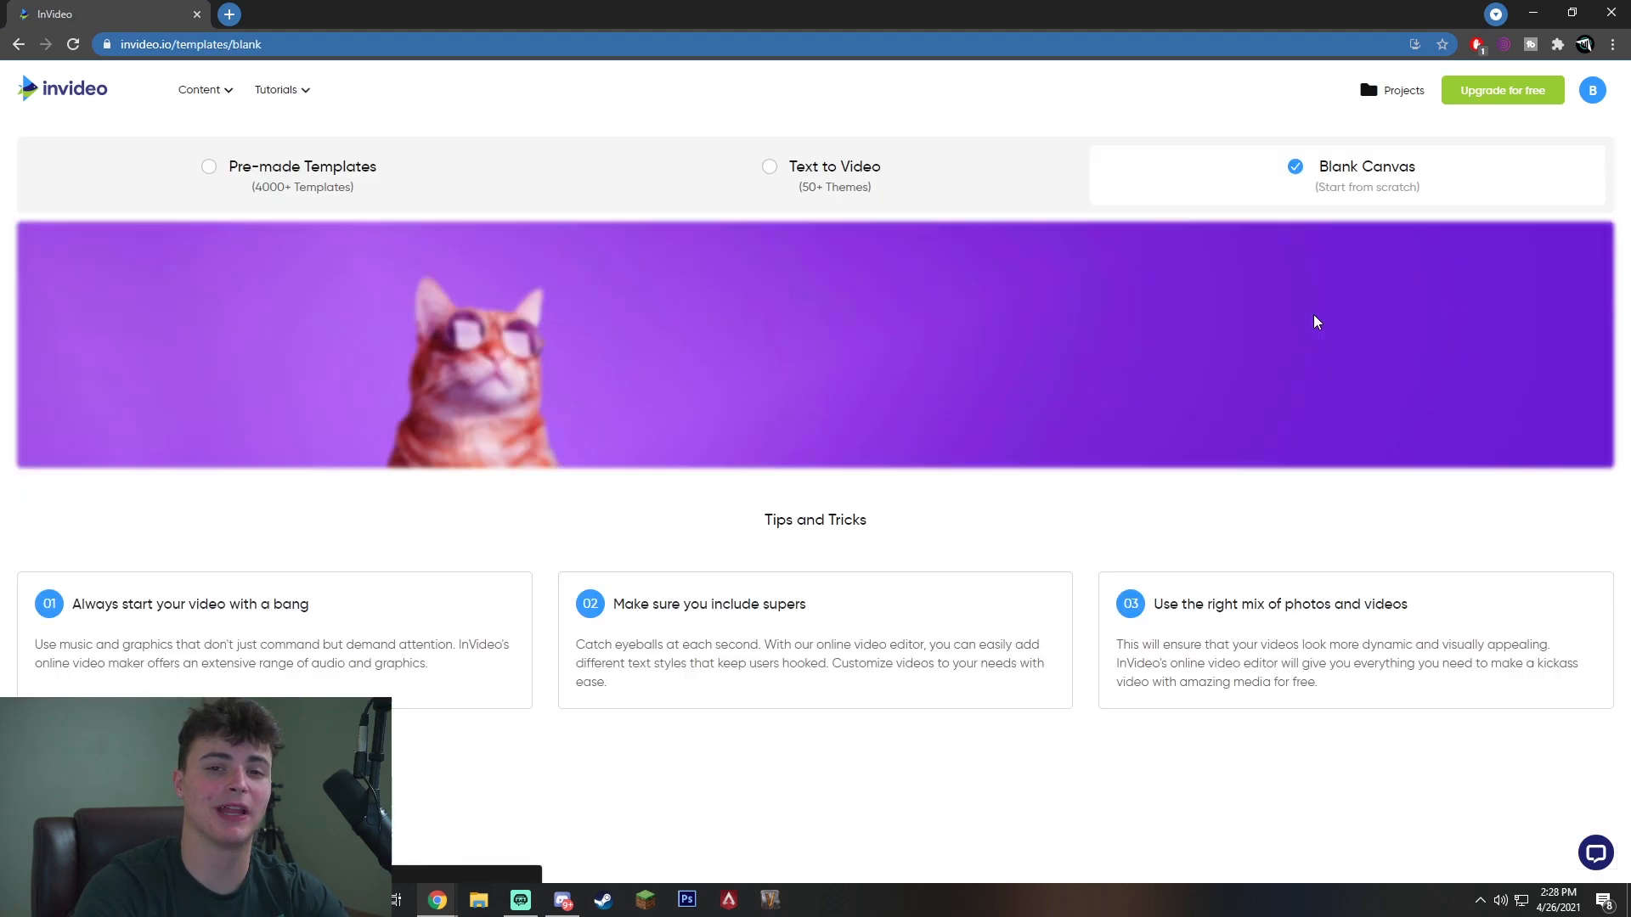
scroll(947, 510, "down", 1)
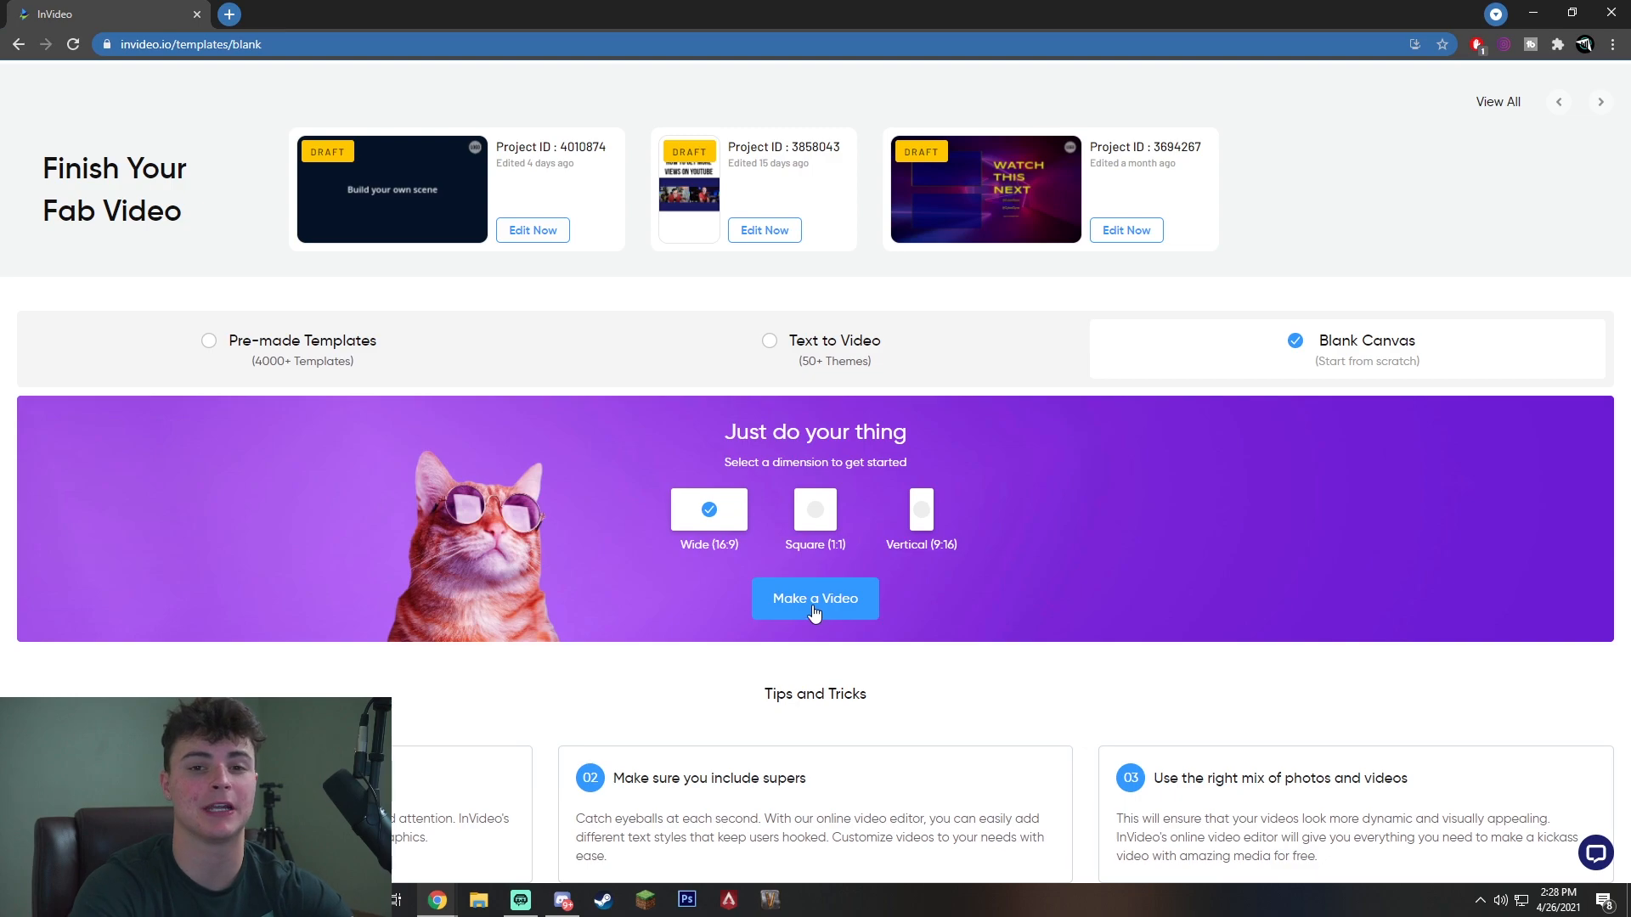
Step: Create the blank project with Make a Video so it loads in the editor
left_click(816, 599)
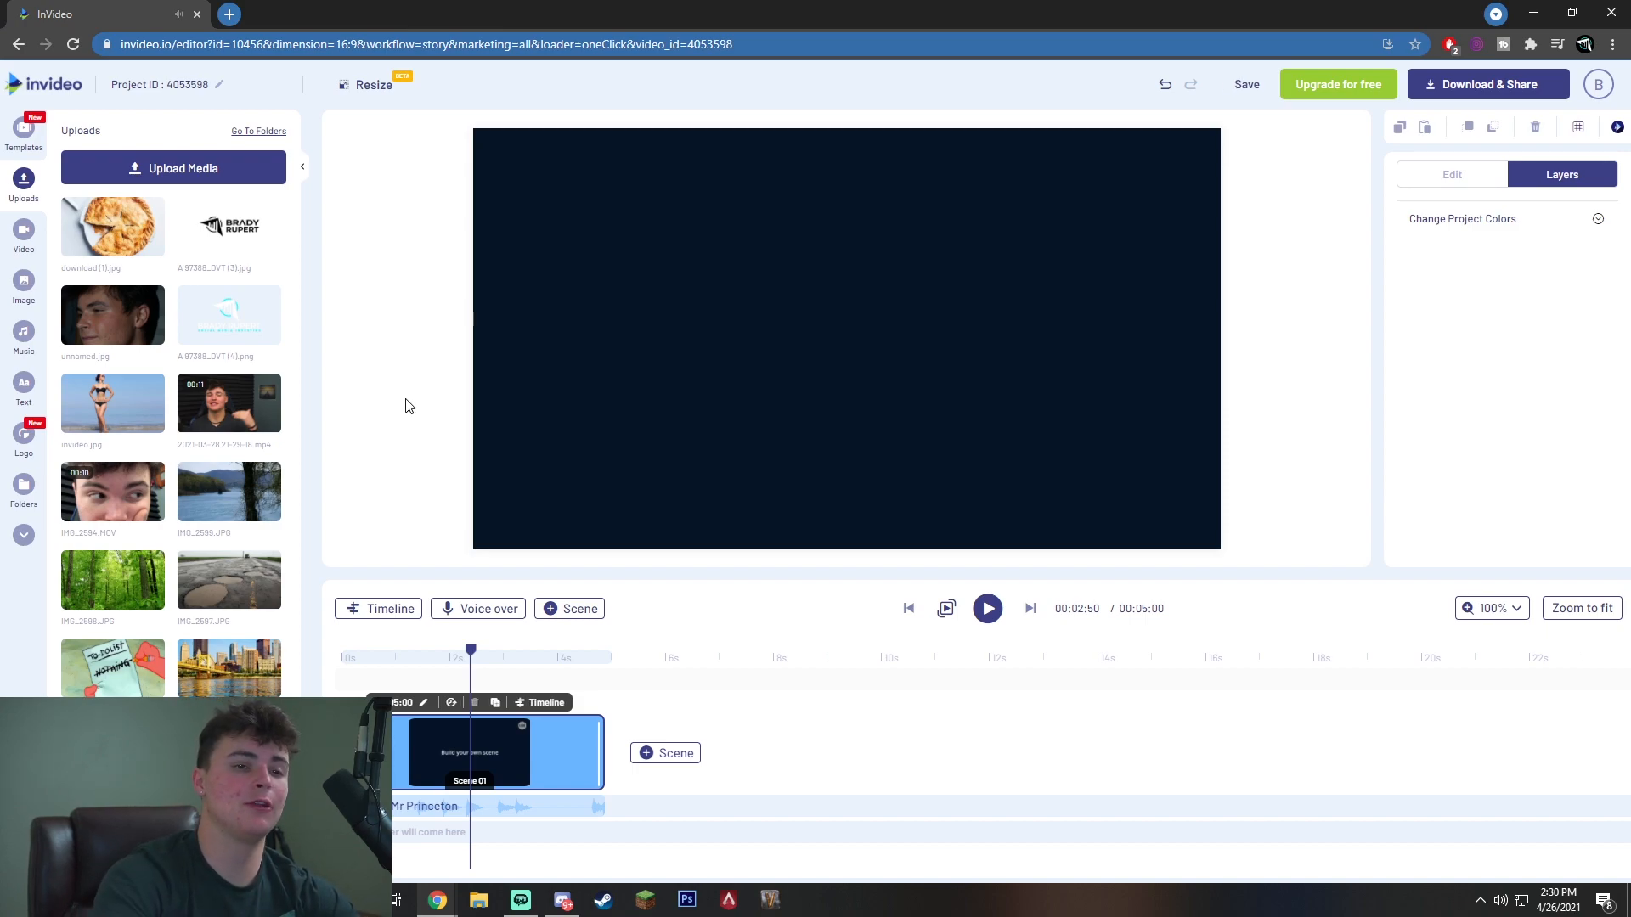
Step: Add the uploaded talking-head clip to the scene at its full 11:40 length
left_click_drag(229, 404, 847, 338)
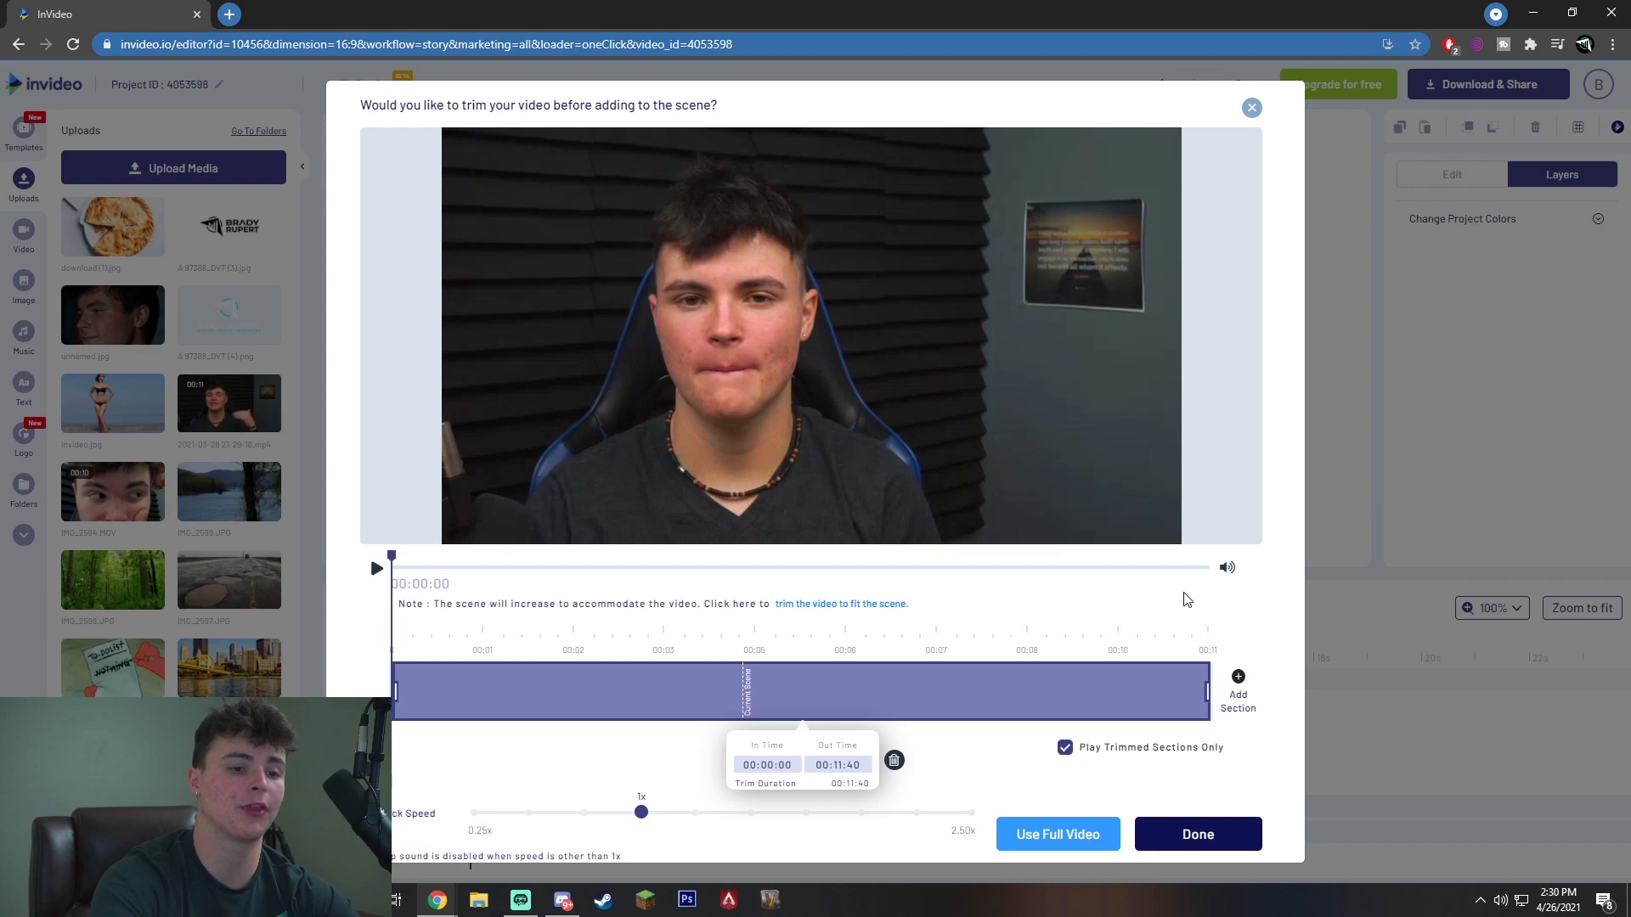
left_click(375, 568)
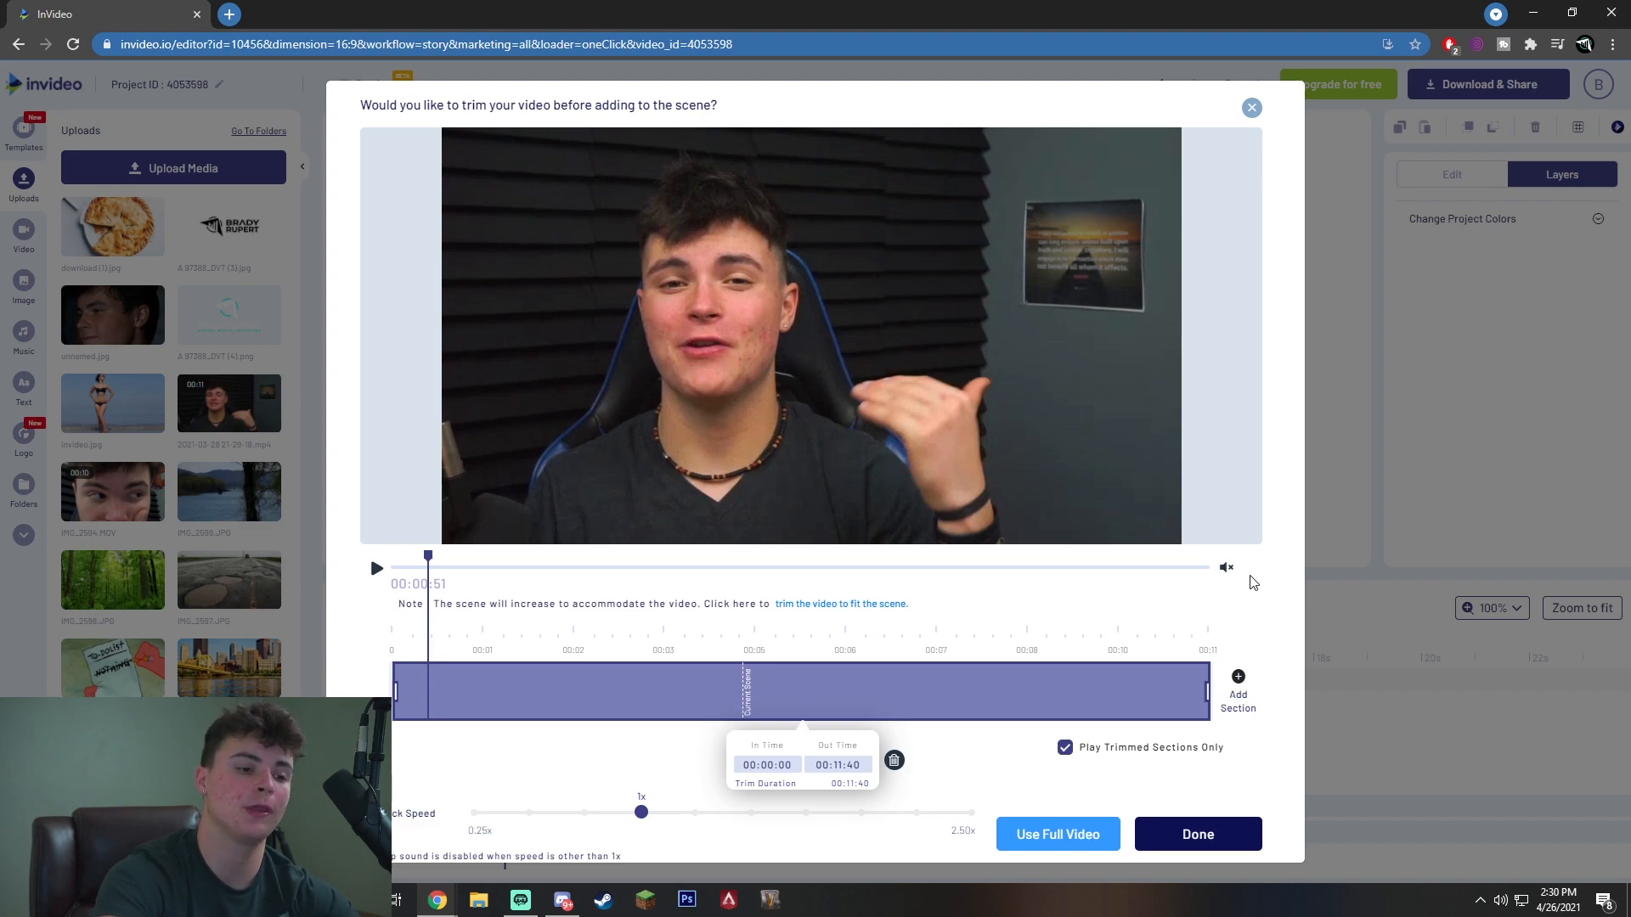
left_click_drag(1188, 691, 1205, 691)
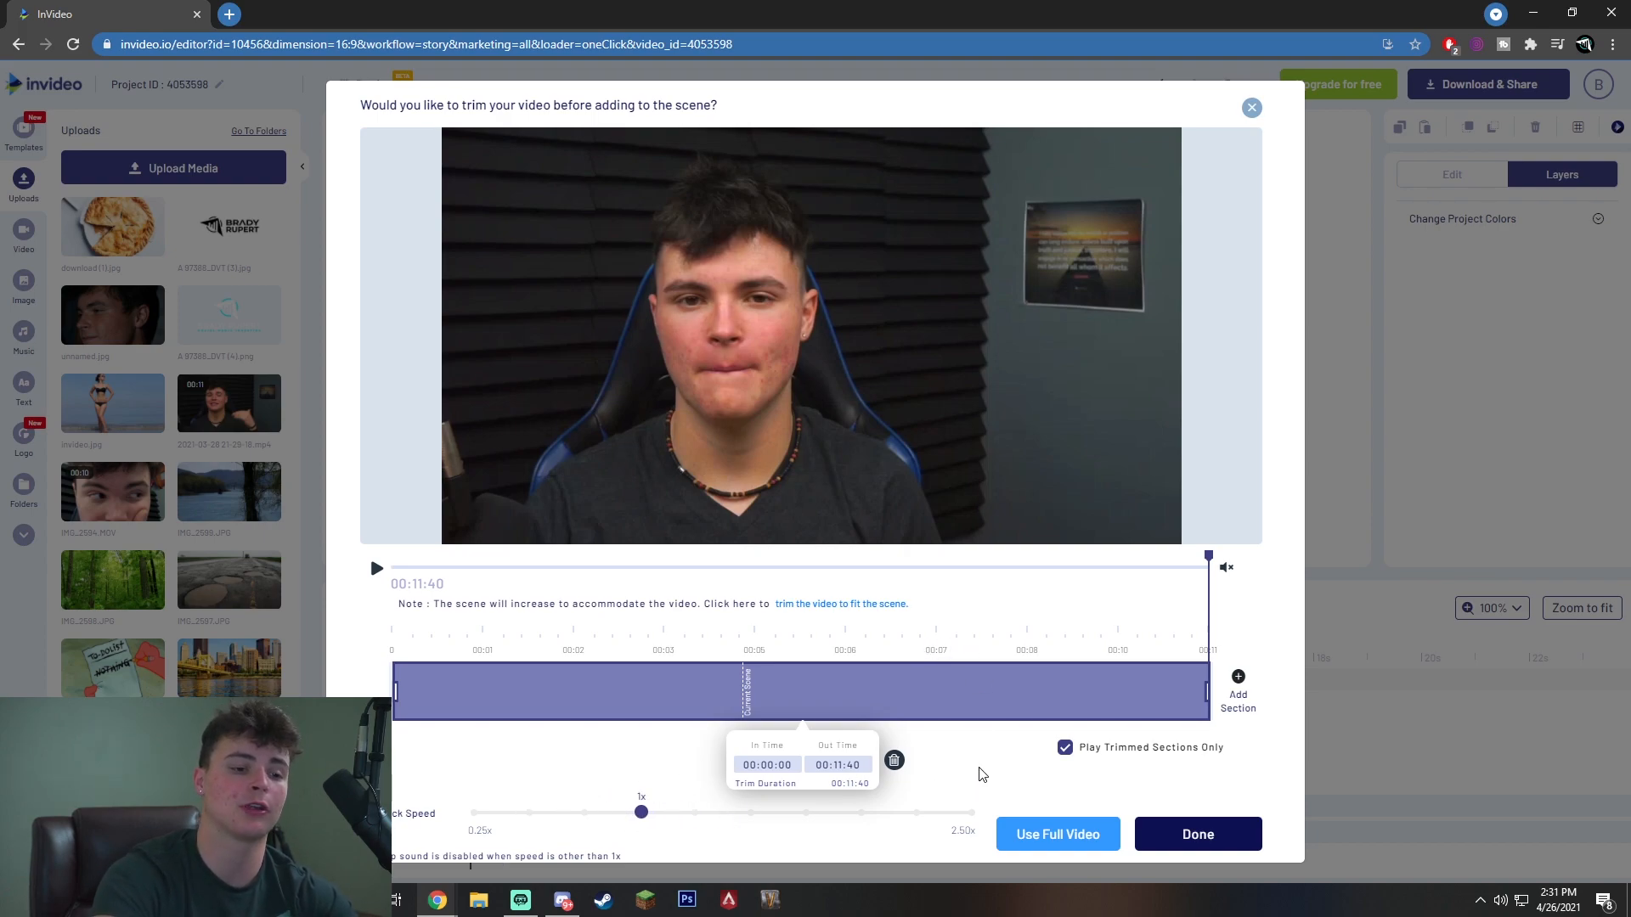
left_click(1187, 841)
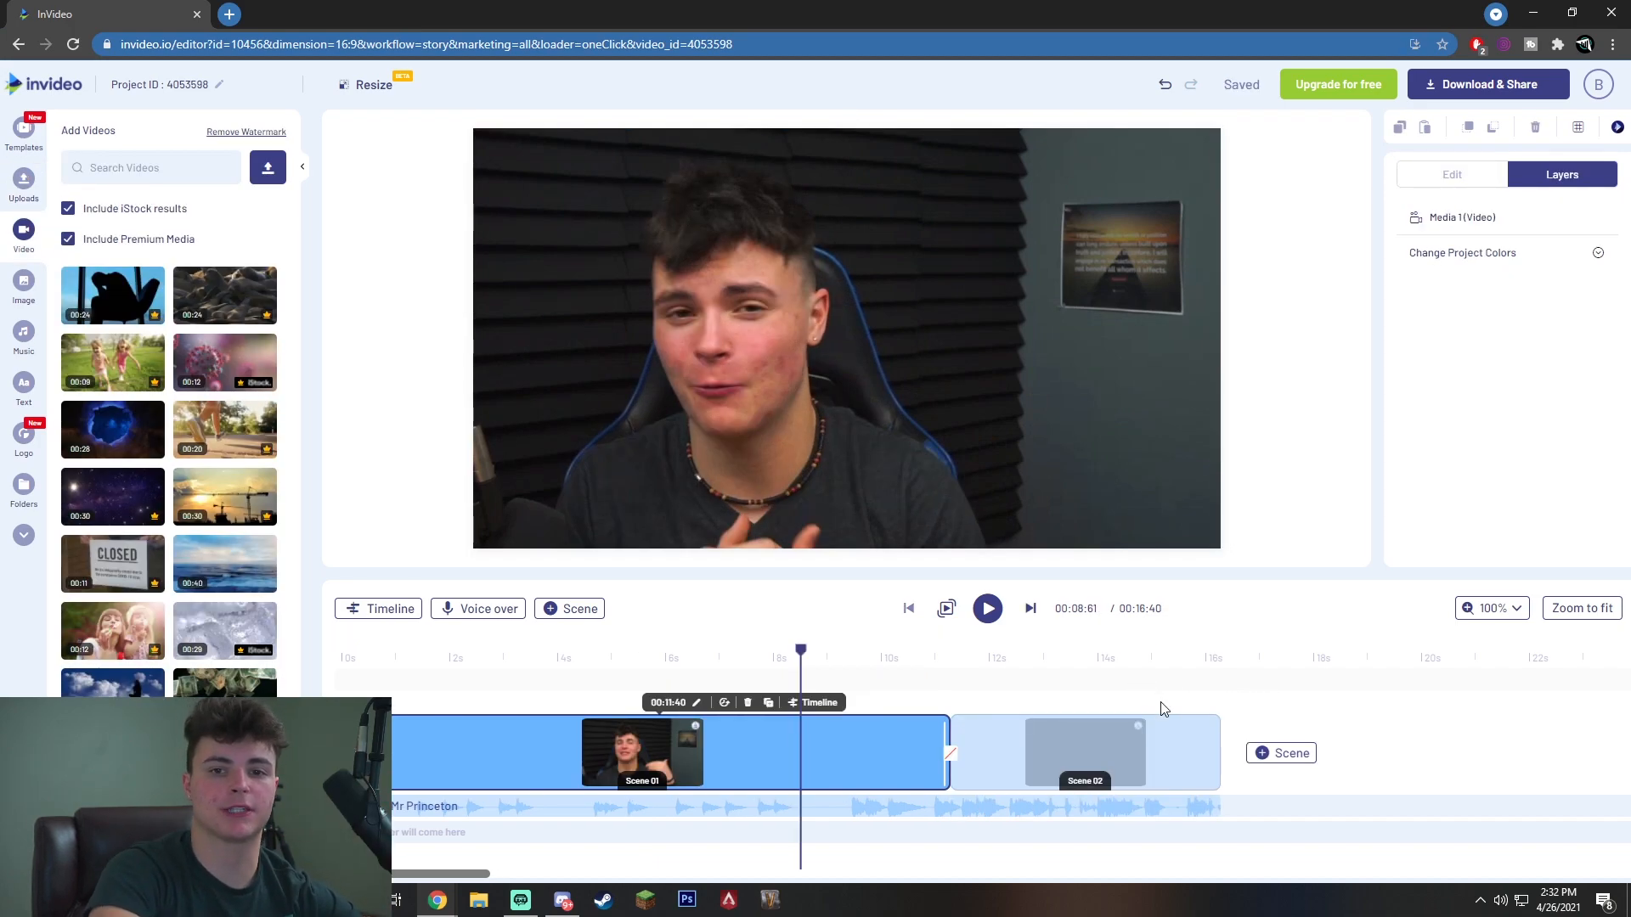
Step: Add a second scene after the clip and move the playhead into it
left_click(1284, 754)
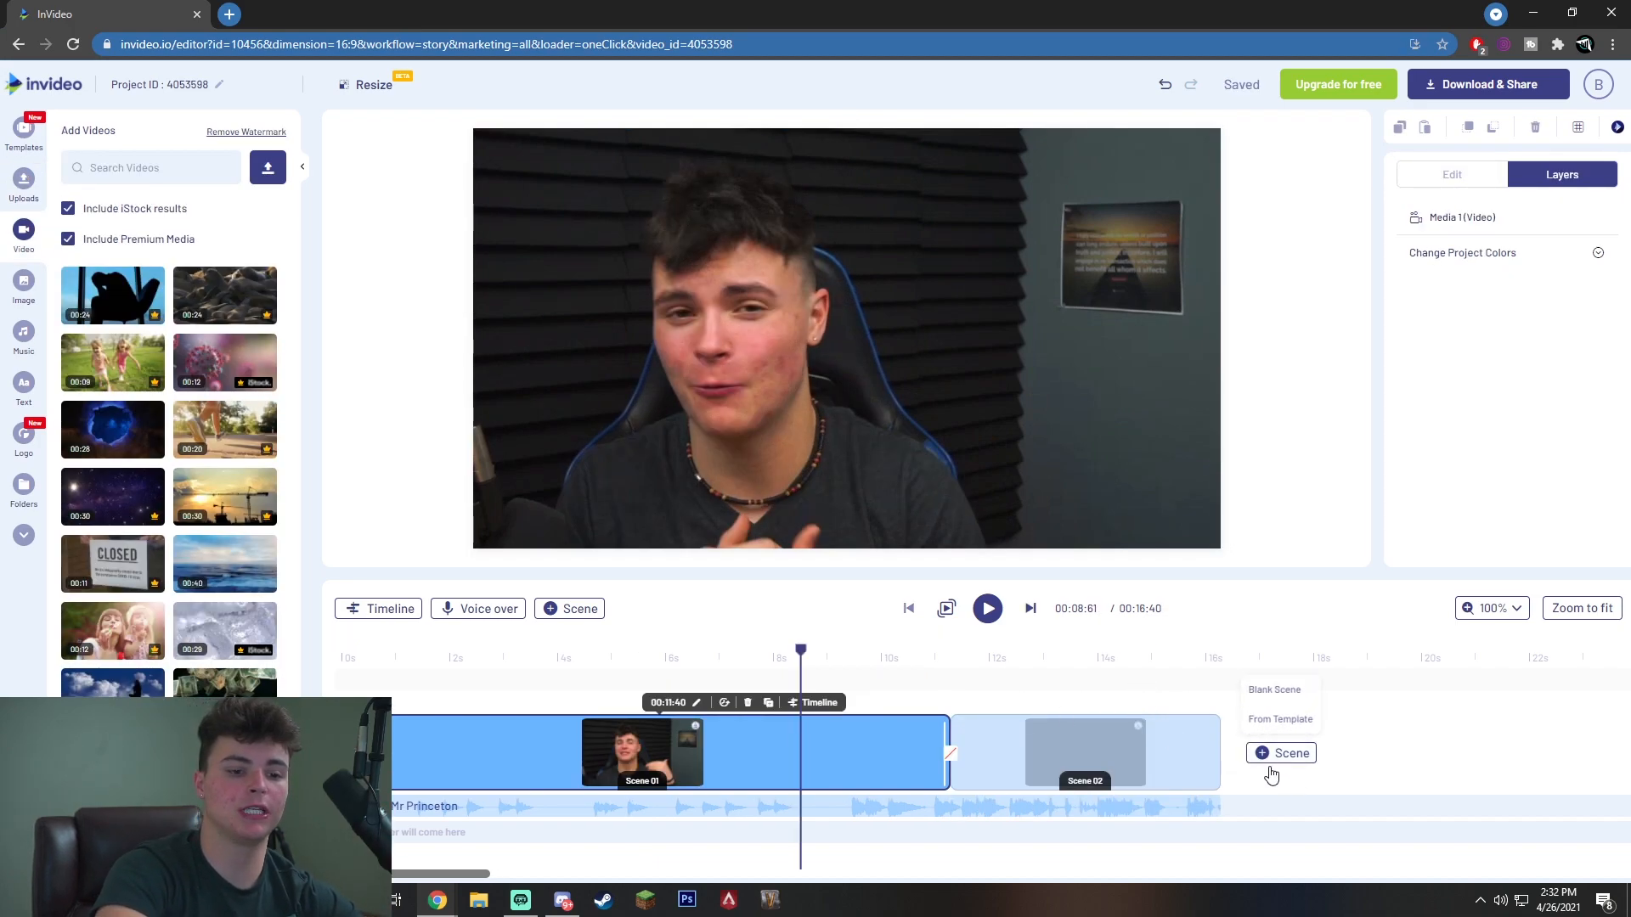
left_click(802, 637)
left_click_drag(800, 654, 1064, 652)
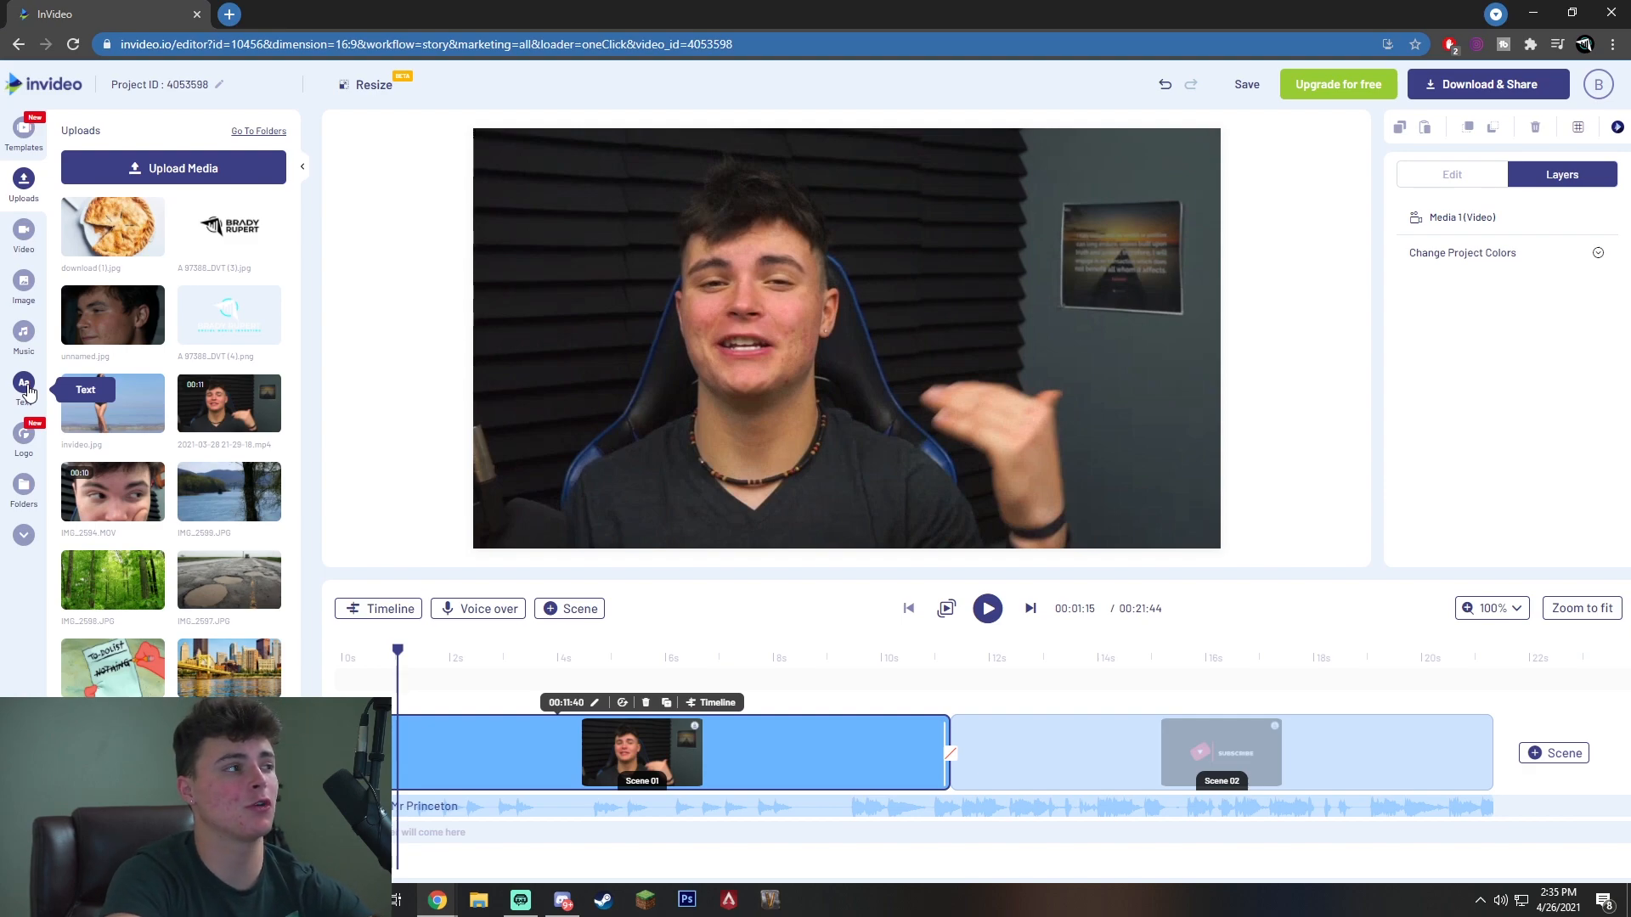
Step: Add a heading text box from the Text panel onto the first scene
left_click(24, 389)
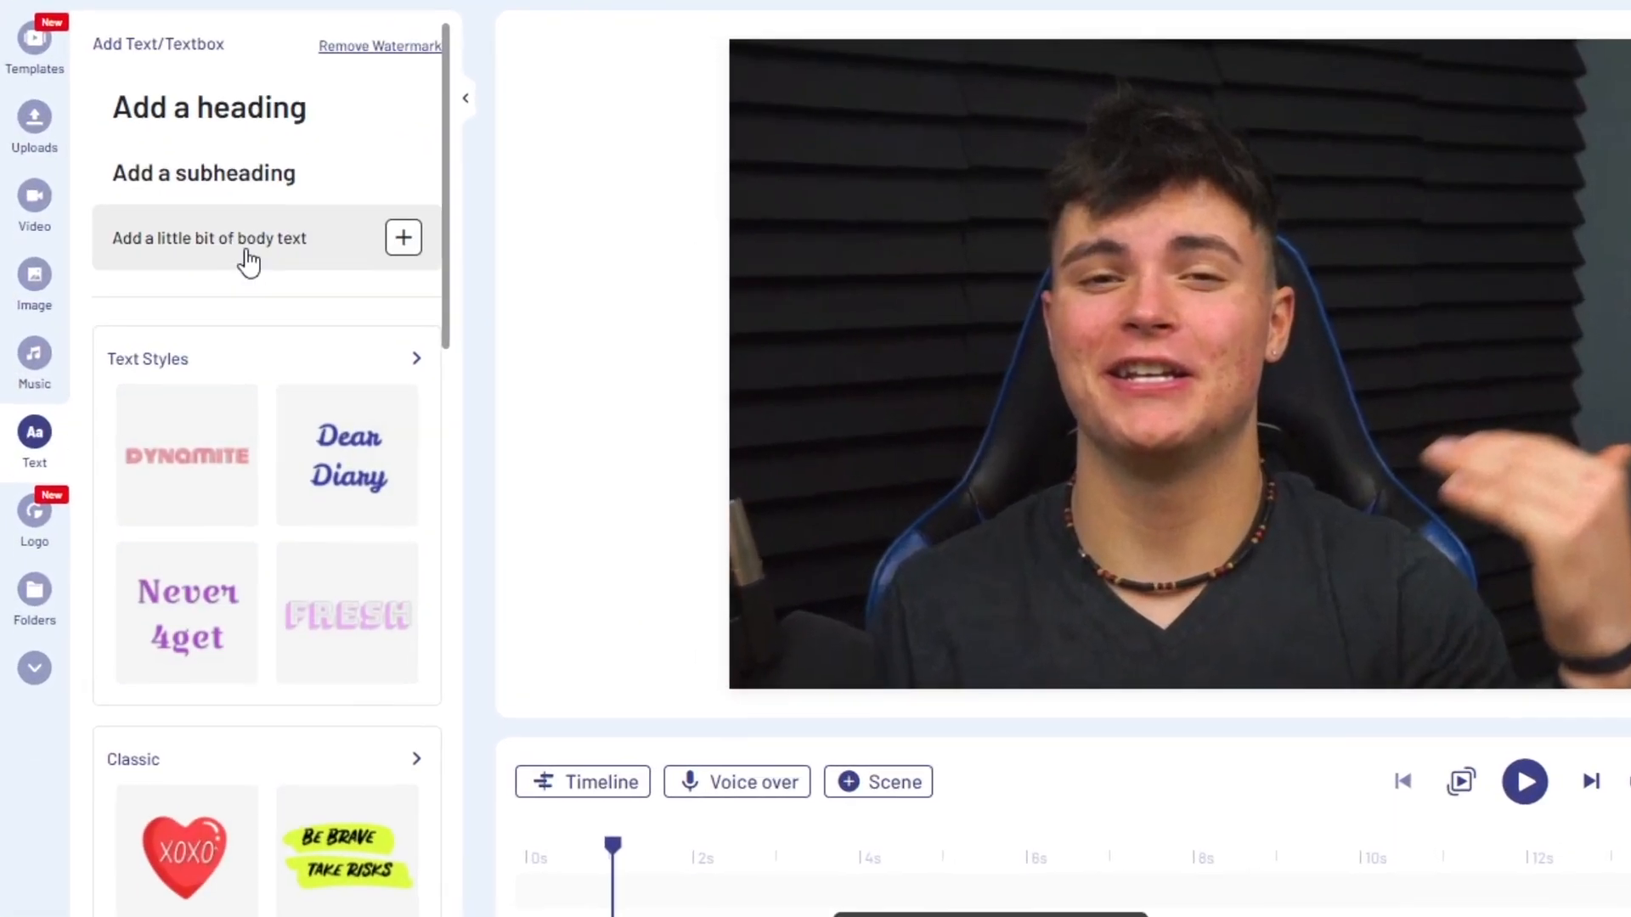
scroll(278, 192, "down", 2)
scroll(306, 223, "down", 1)
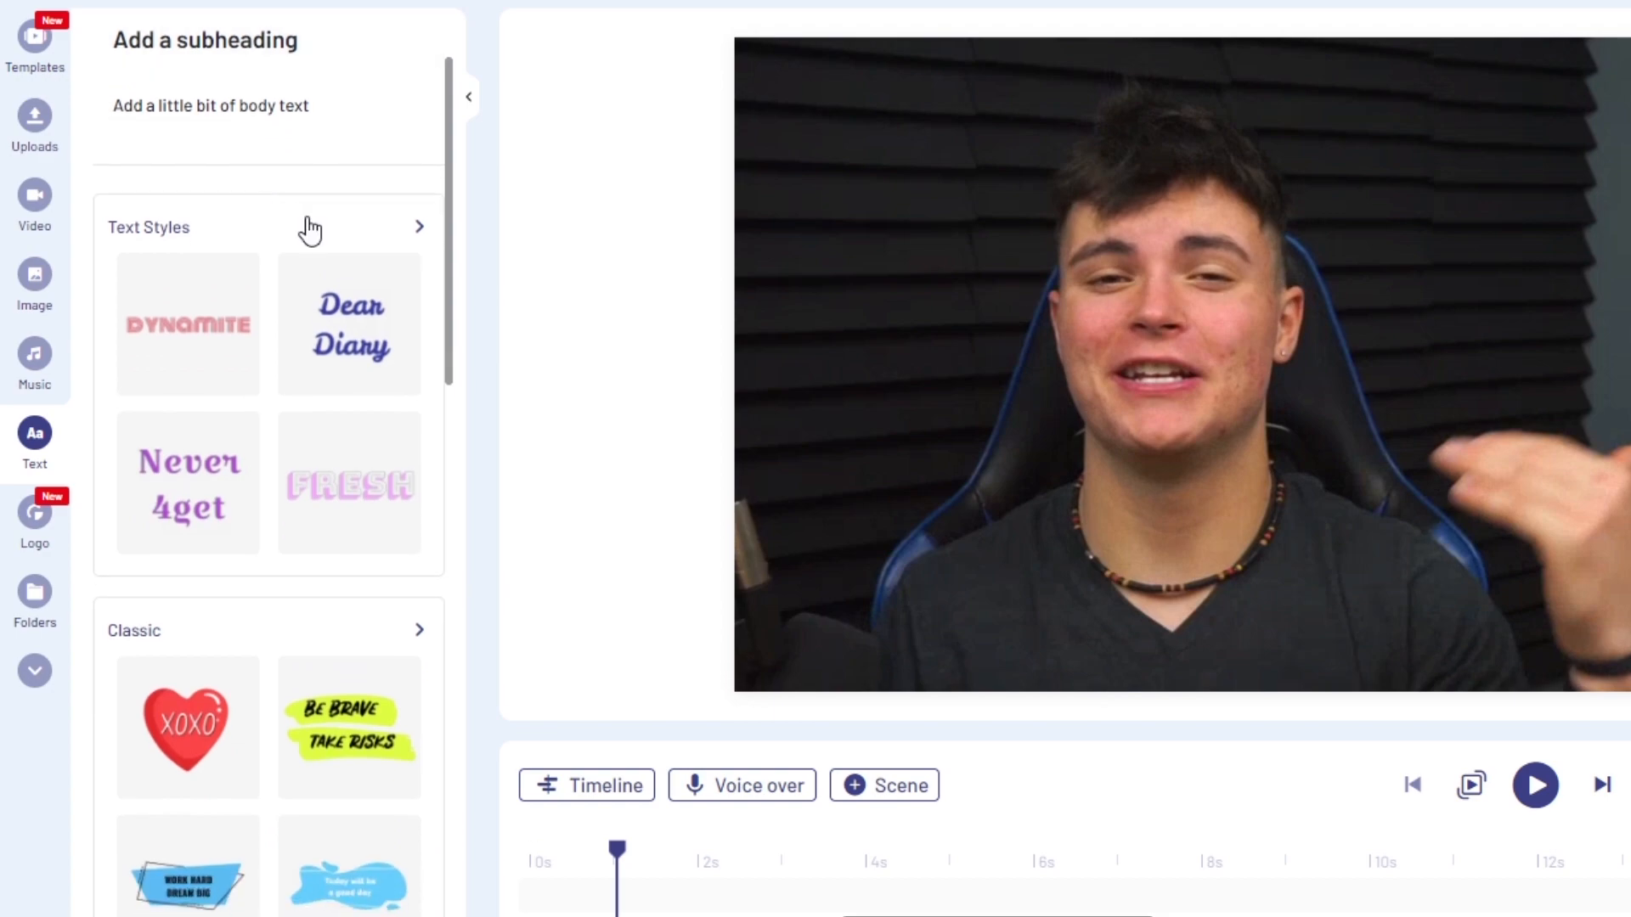
scroll(311, 242, "down", 5)
scroll(305, 226, "down", 4)
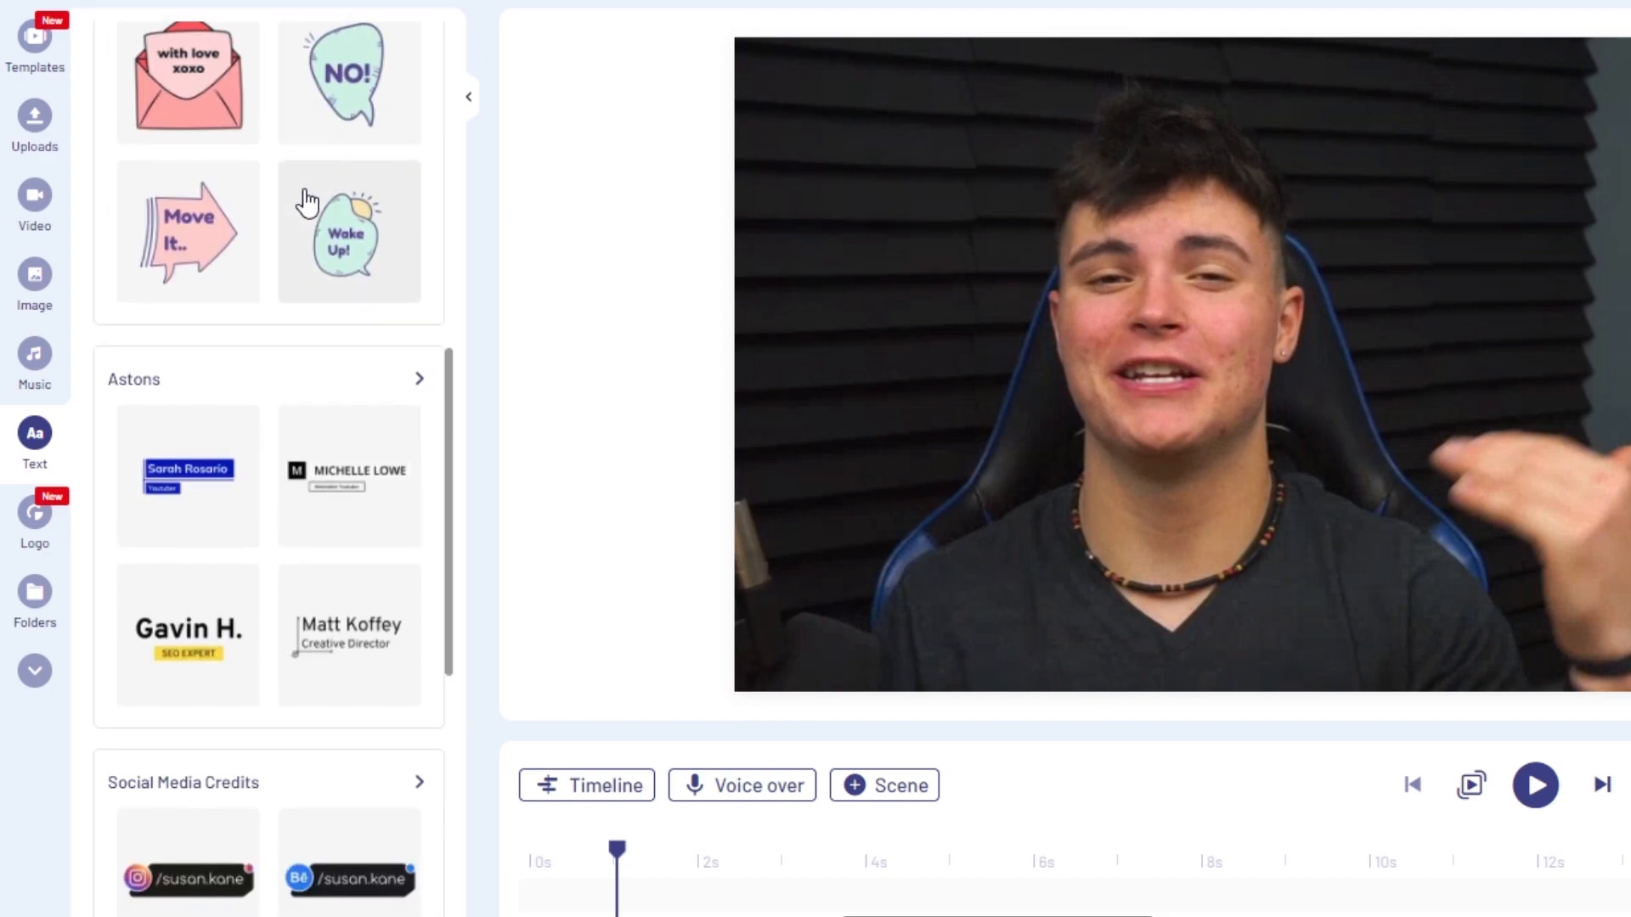
scroll(303, 227, "down", 3)
scroll(264, 269, "up", 5)
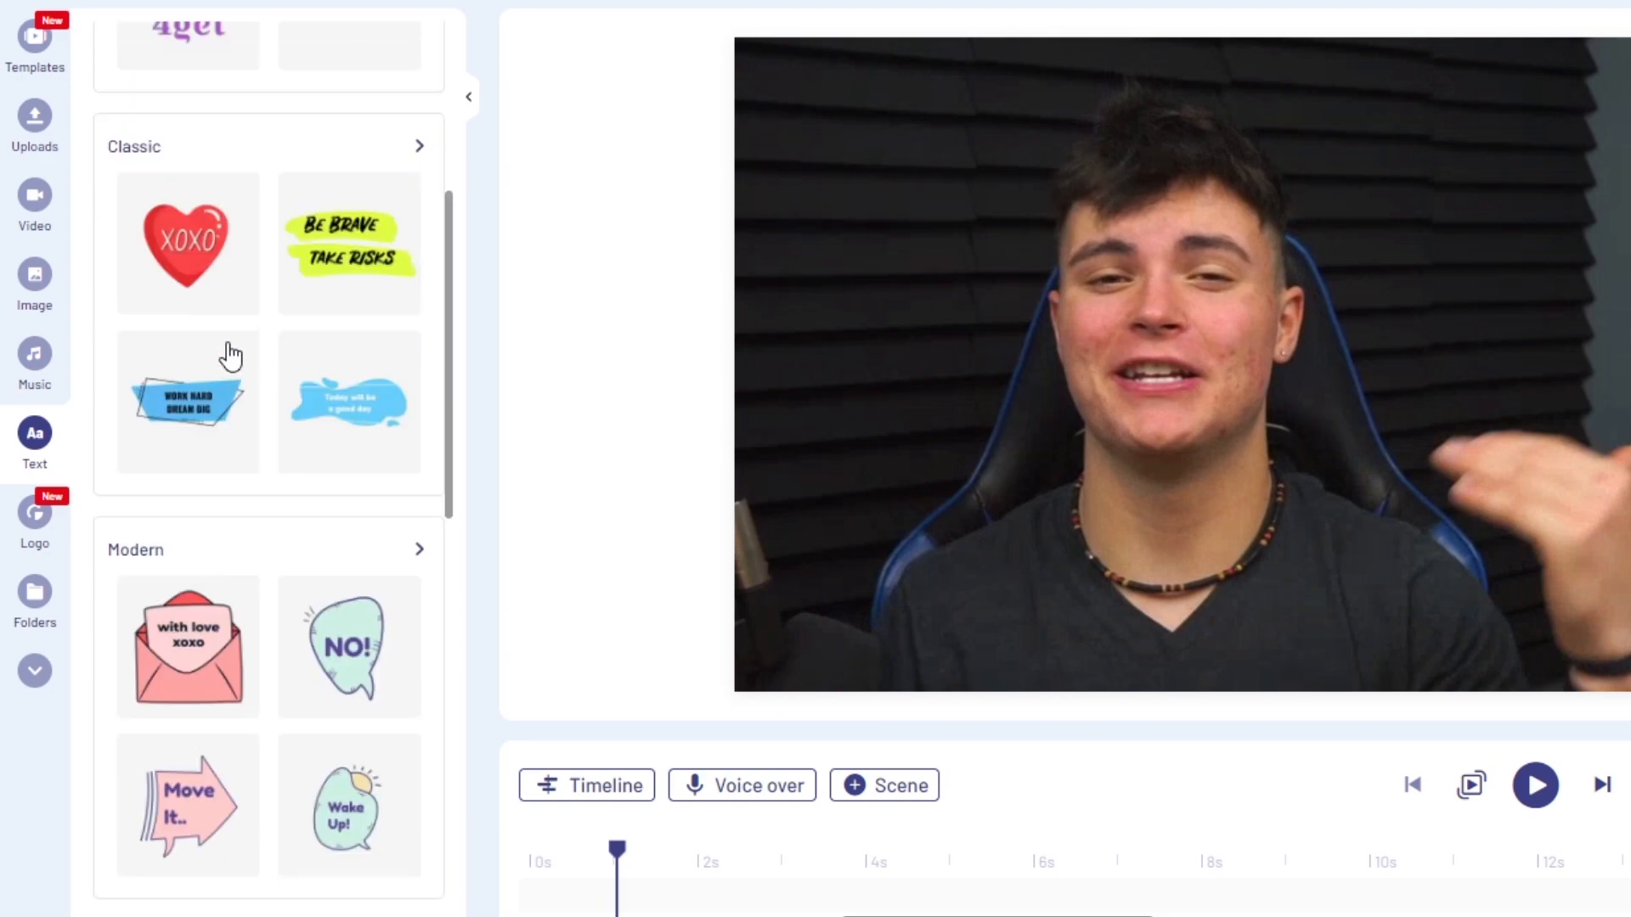
scroll(264, 270, "up", 3)
scroll(291, 263, "up", 3)
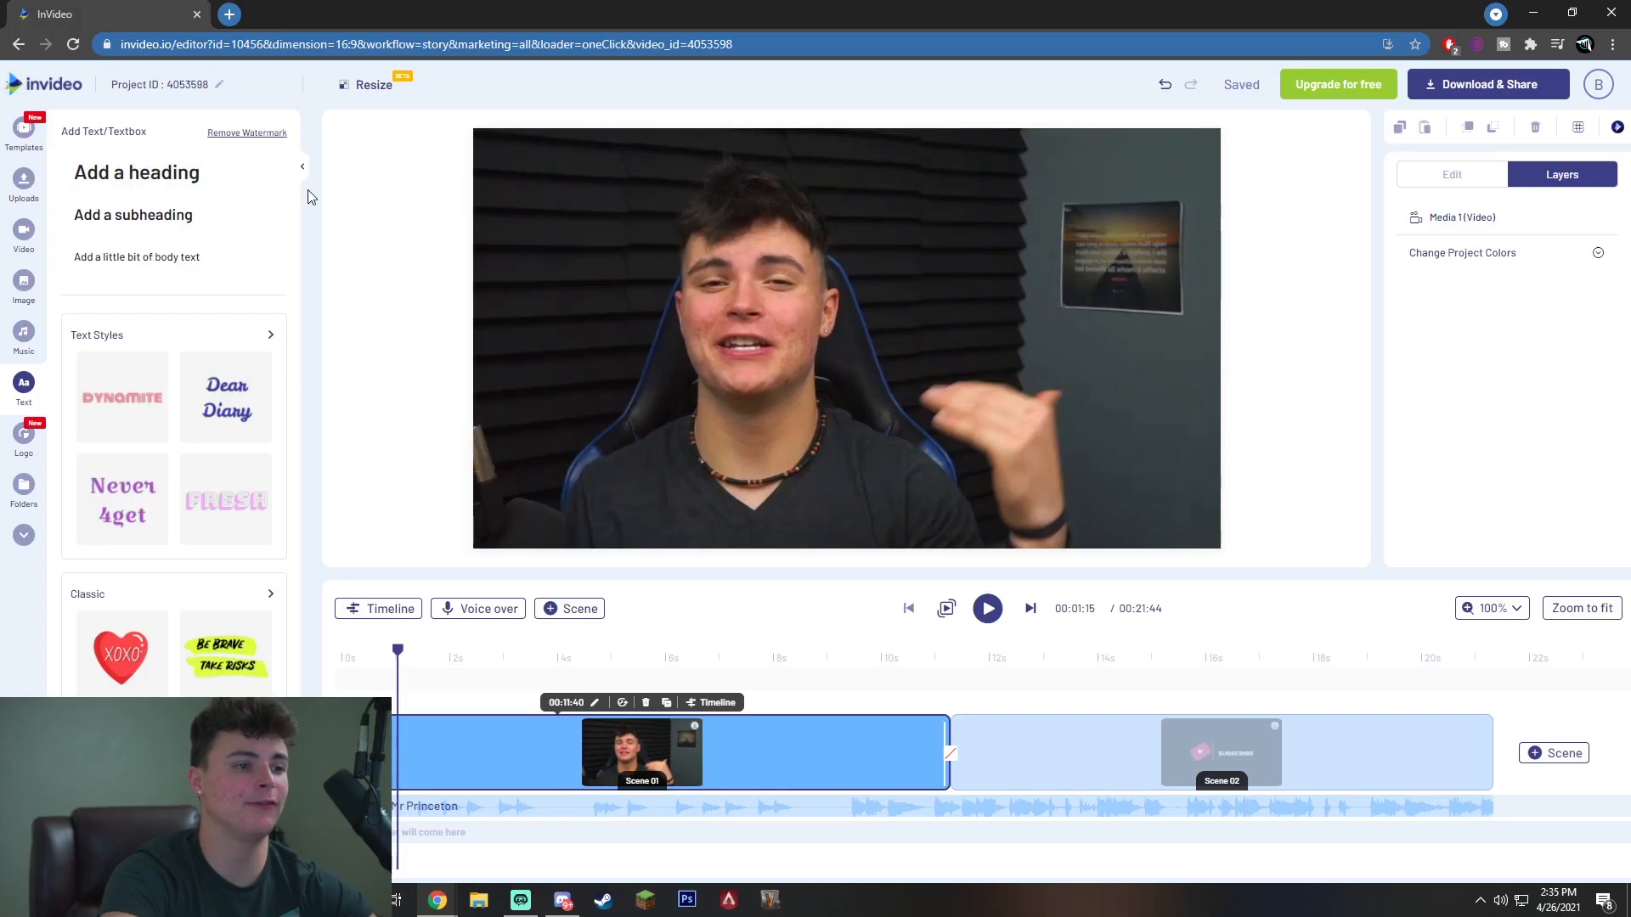
left_click(288, 175)
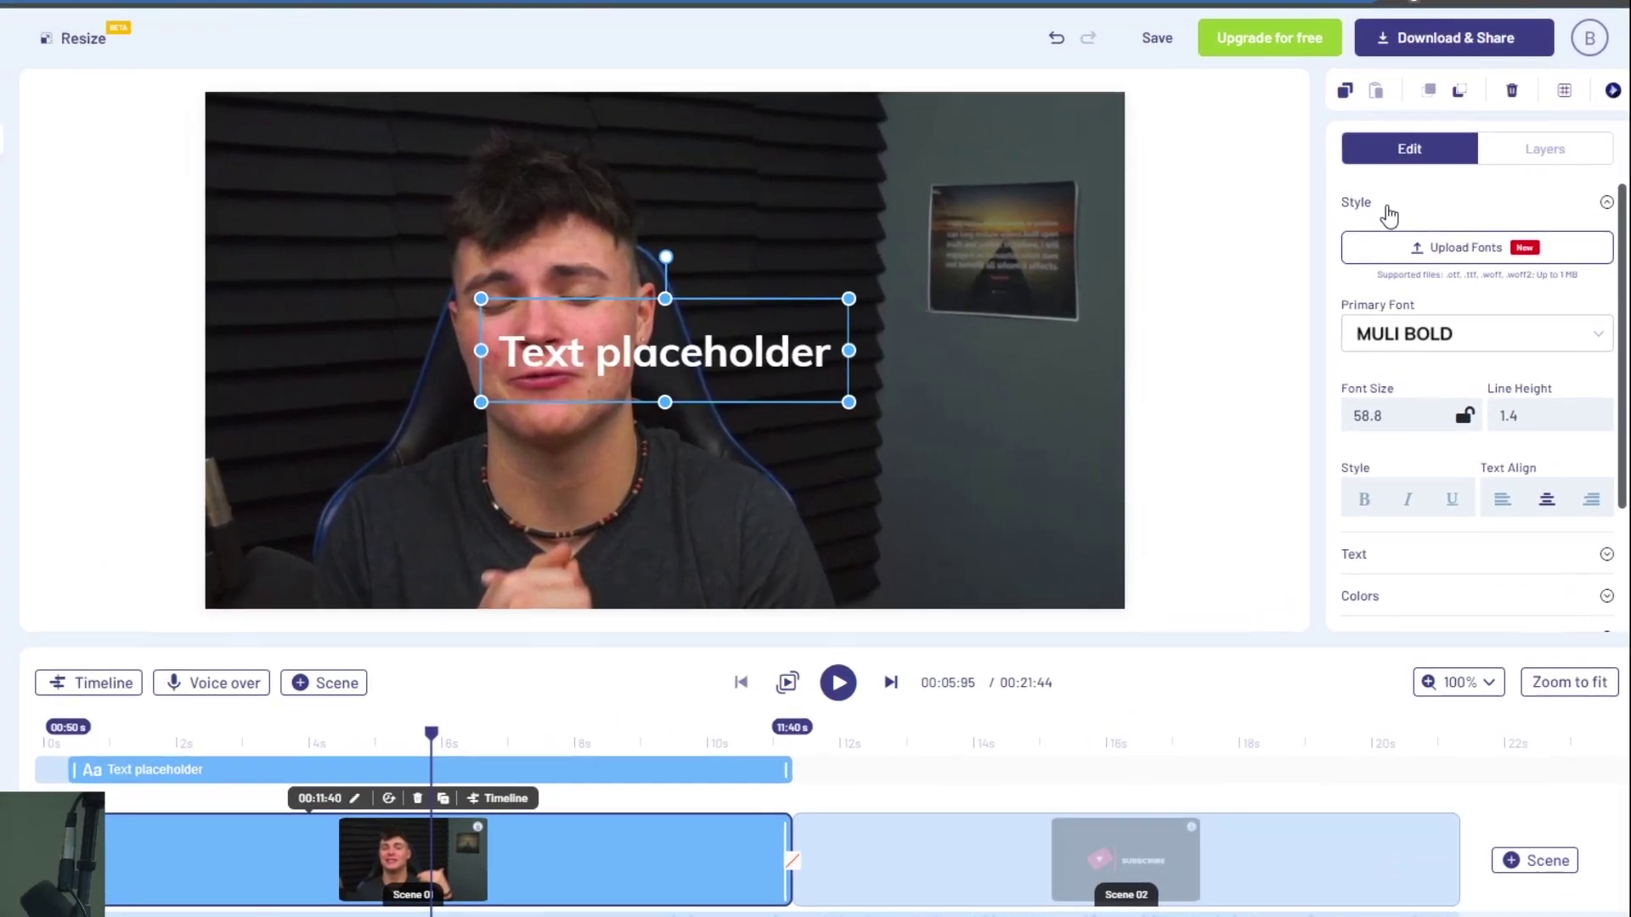
scroll(1505, 383, "down", 2)
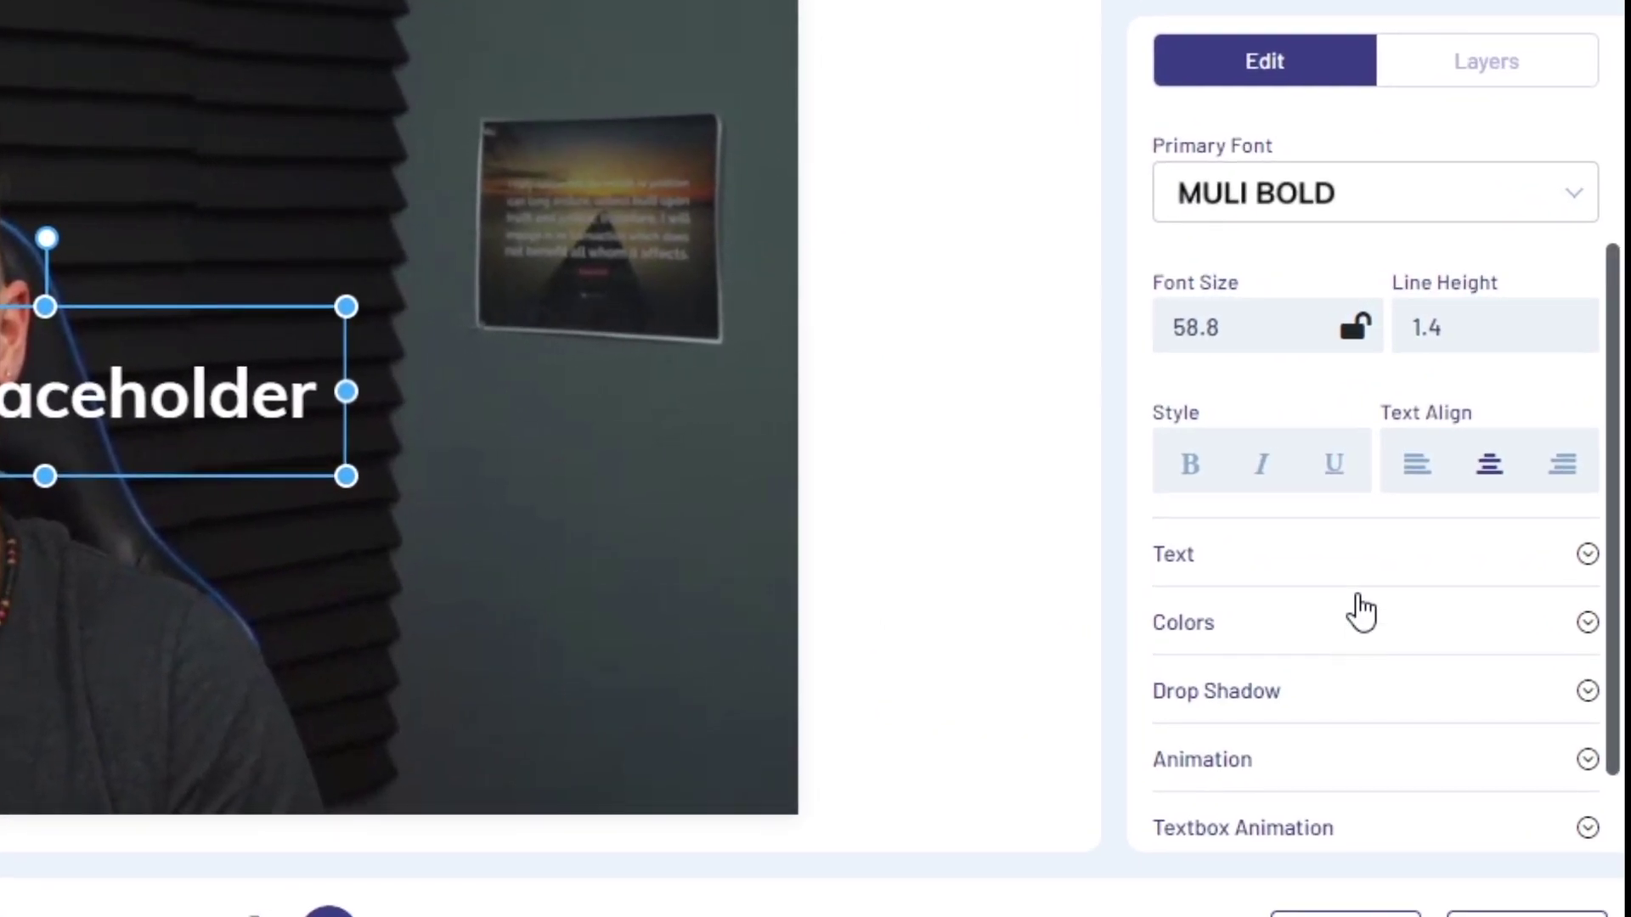
Step: Replace the heading's placeholder wording with 'hello' and save it
left_click(1362, 586)
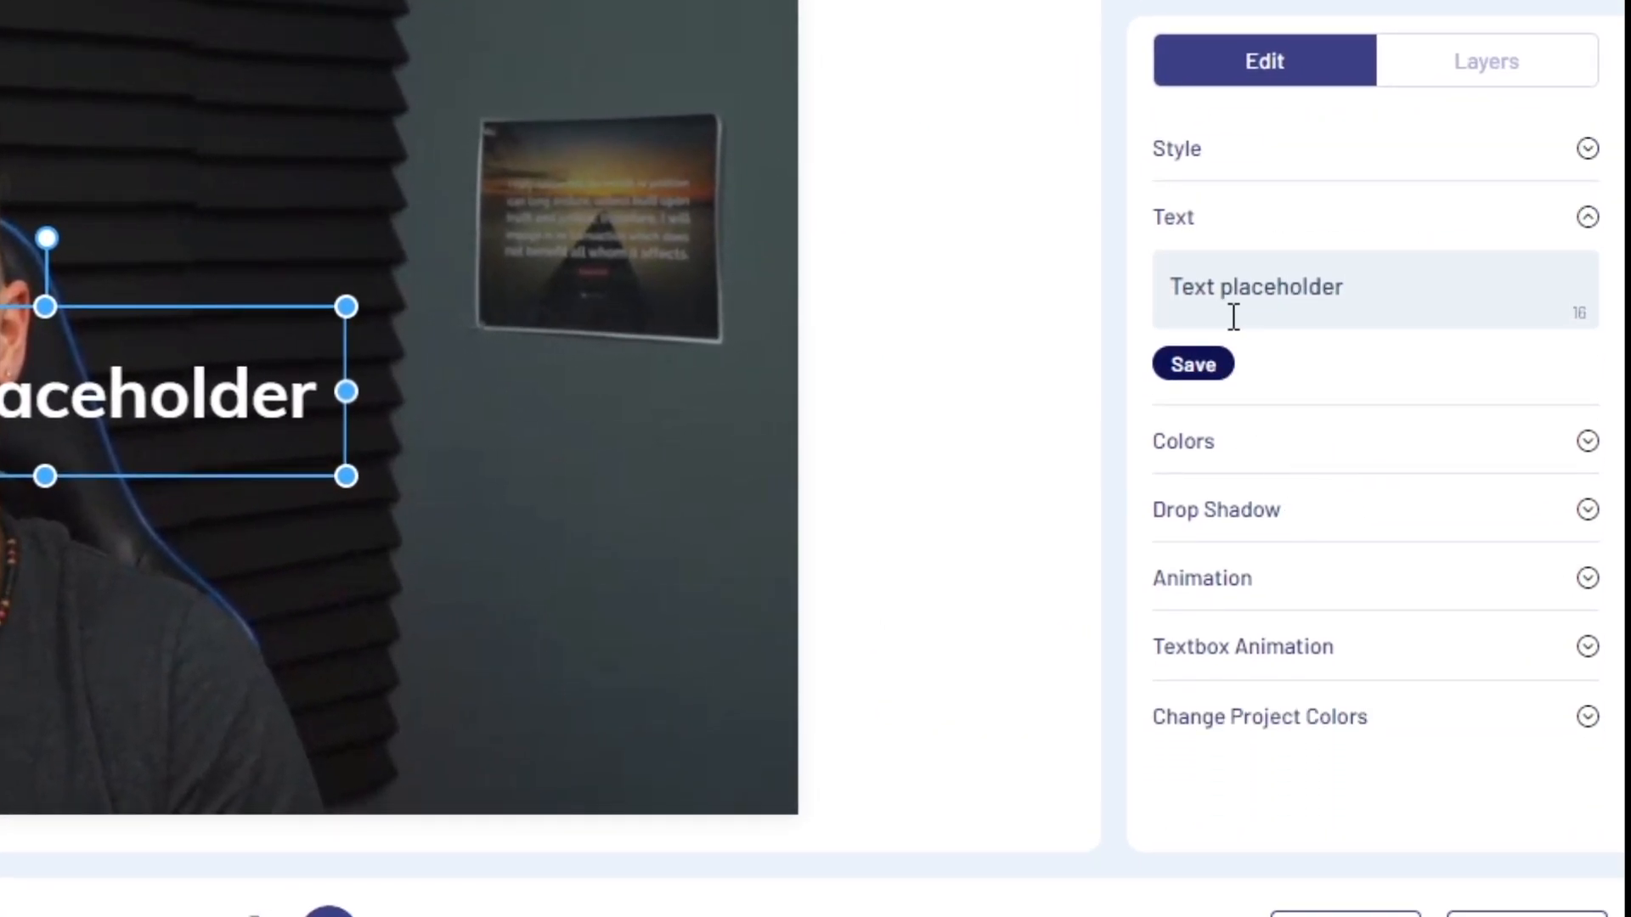
triple_click(1409, 307)
key("BackSpace")
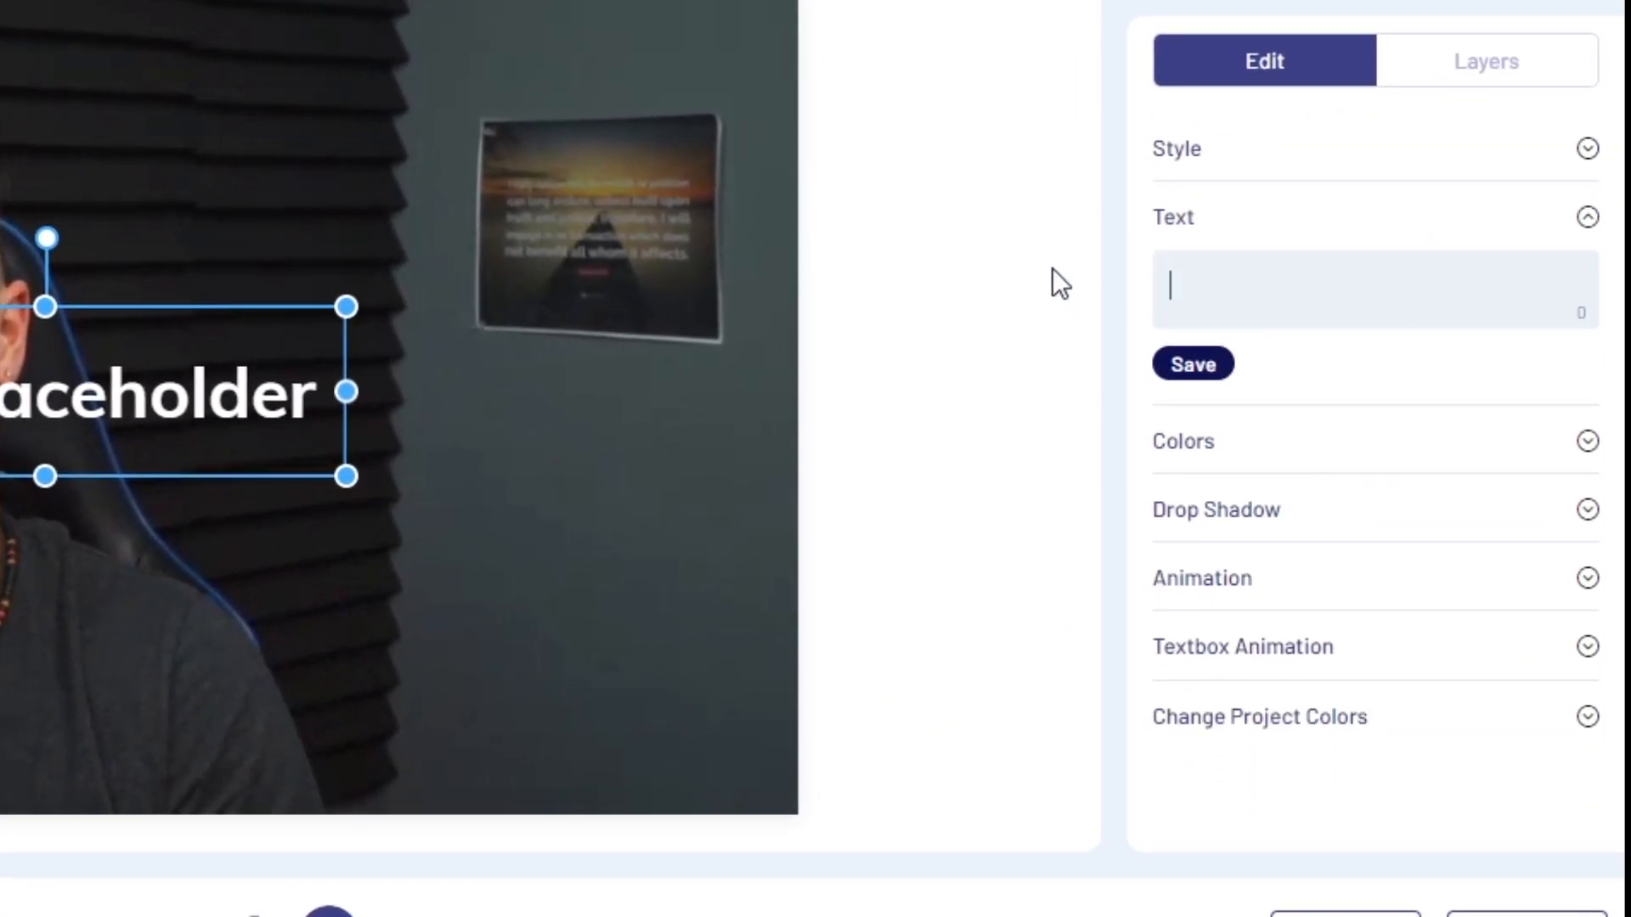
type("hello")
left_click(1194, 365)
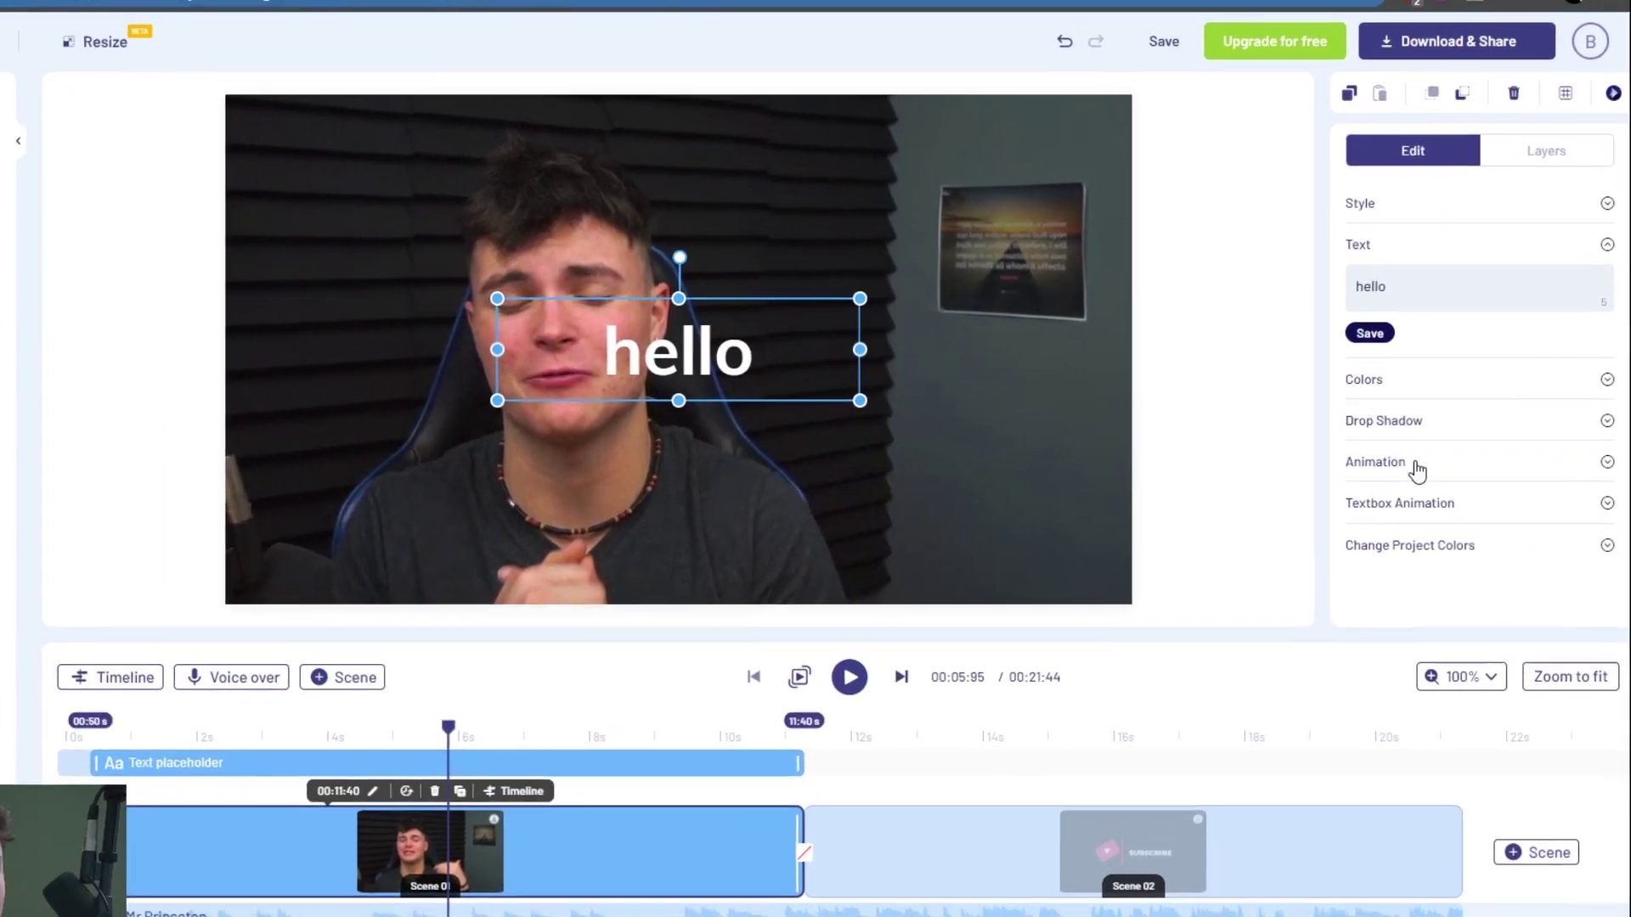
Step: Give the hello heading a slide-in-from-left entrance lasting about 1.9 seconds
left_click(1456, 432)
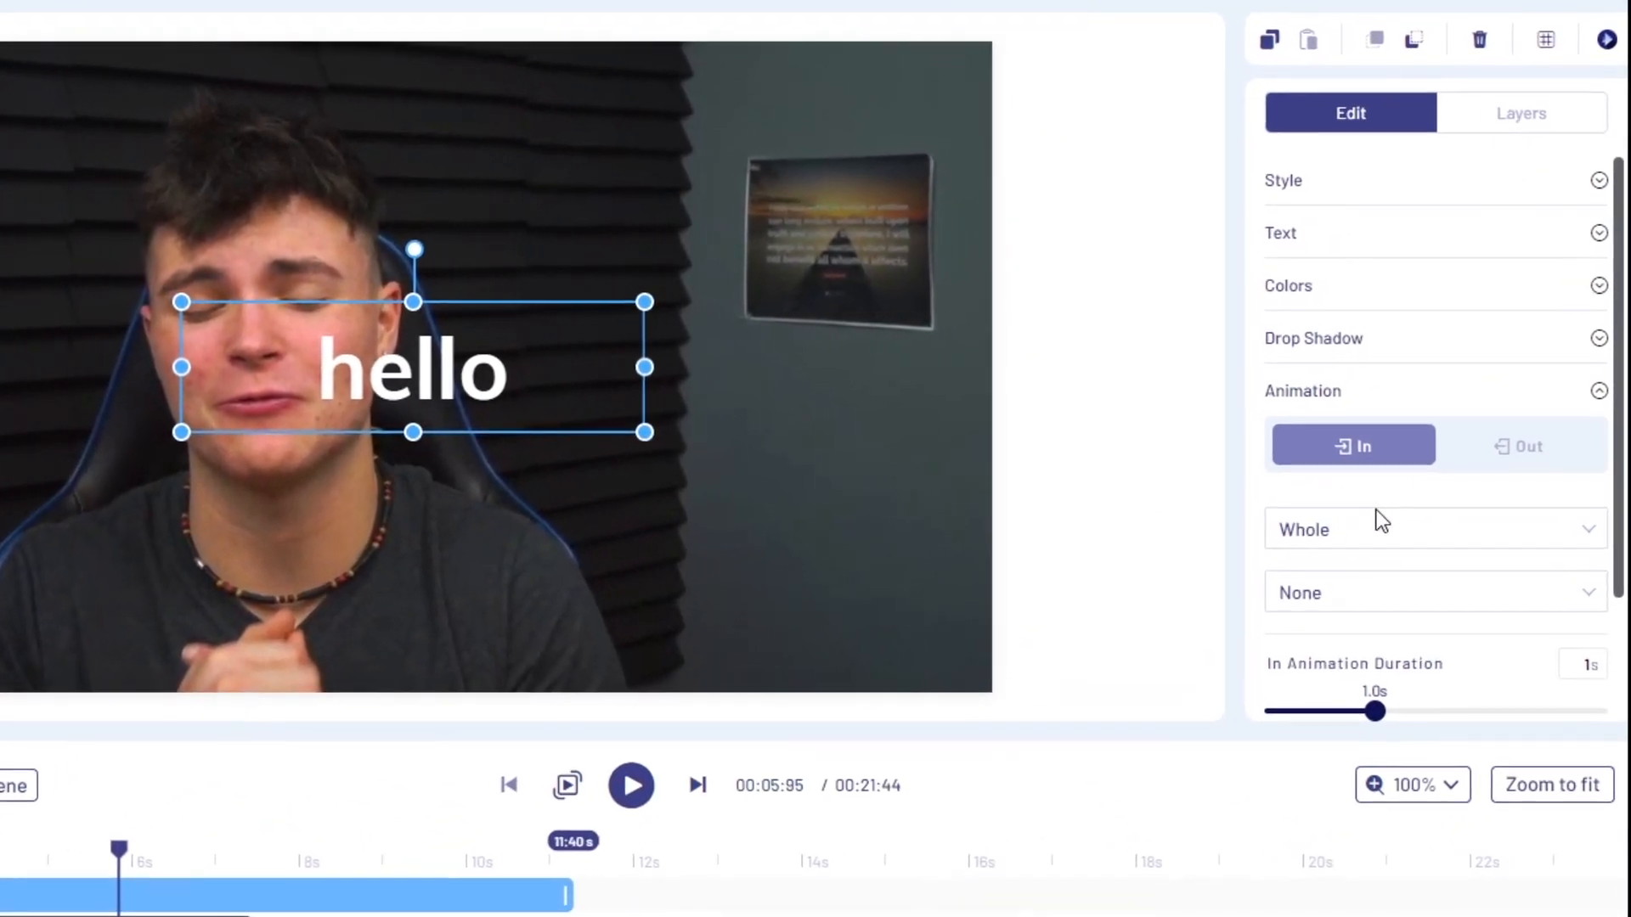
scroll(1376, 515, "down", 3)
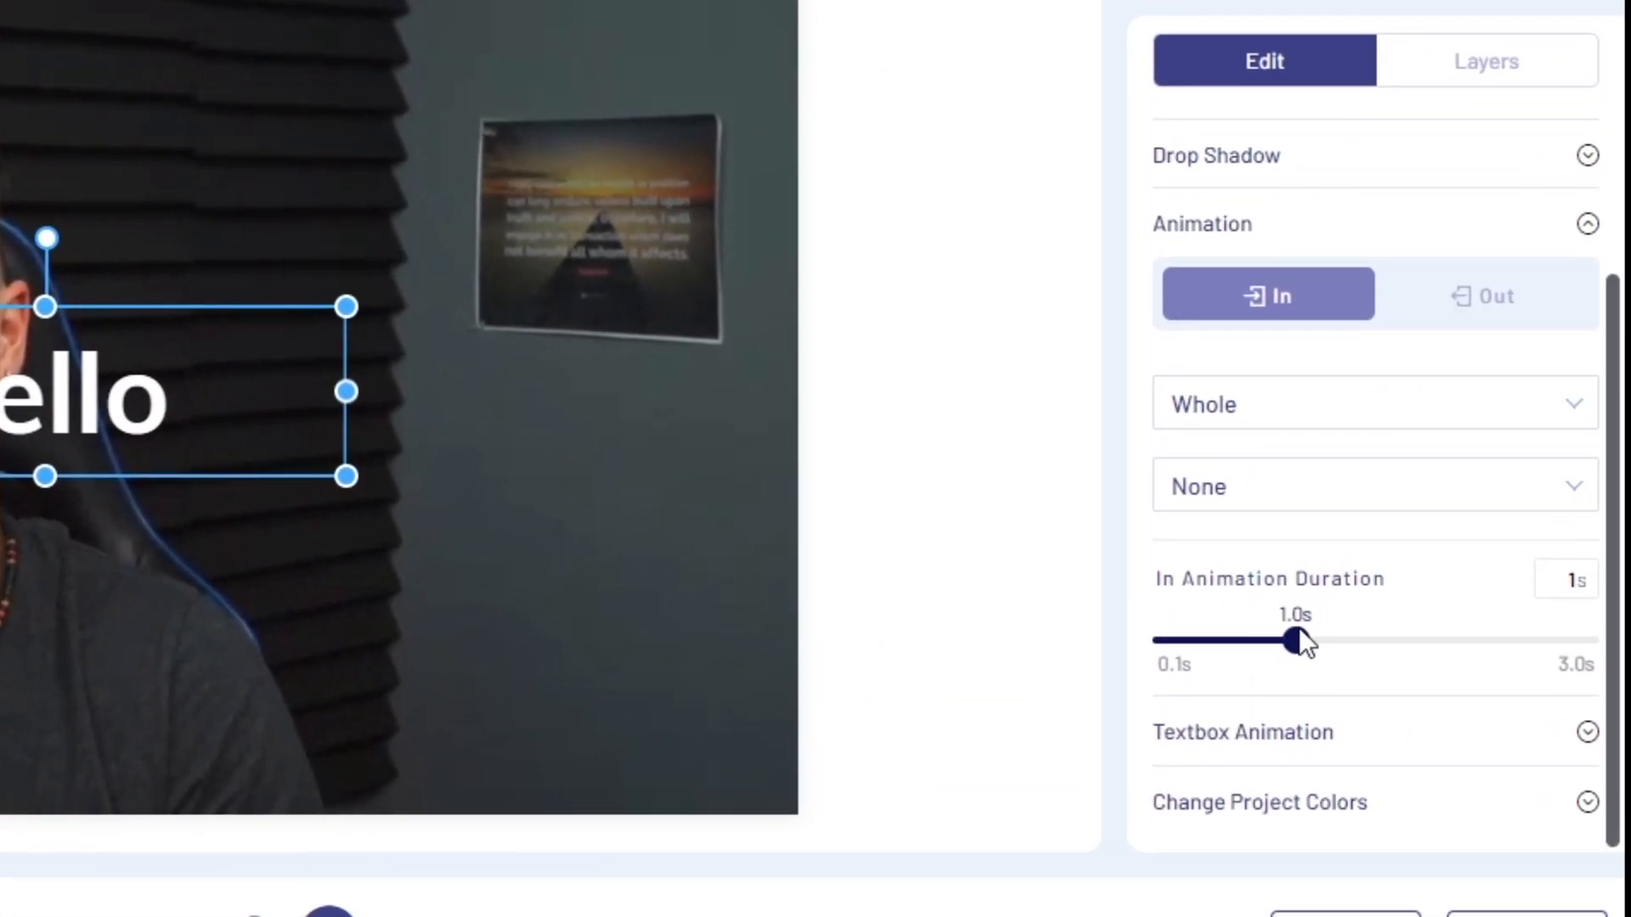
left_click(1313, 491)
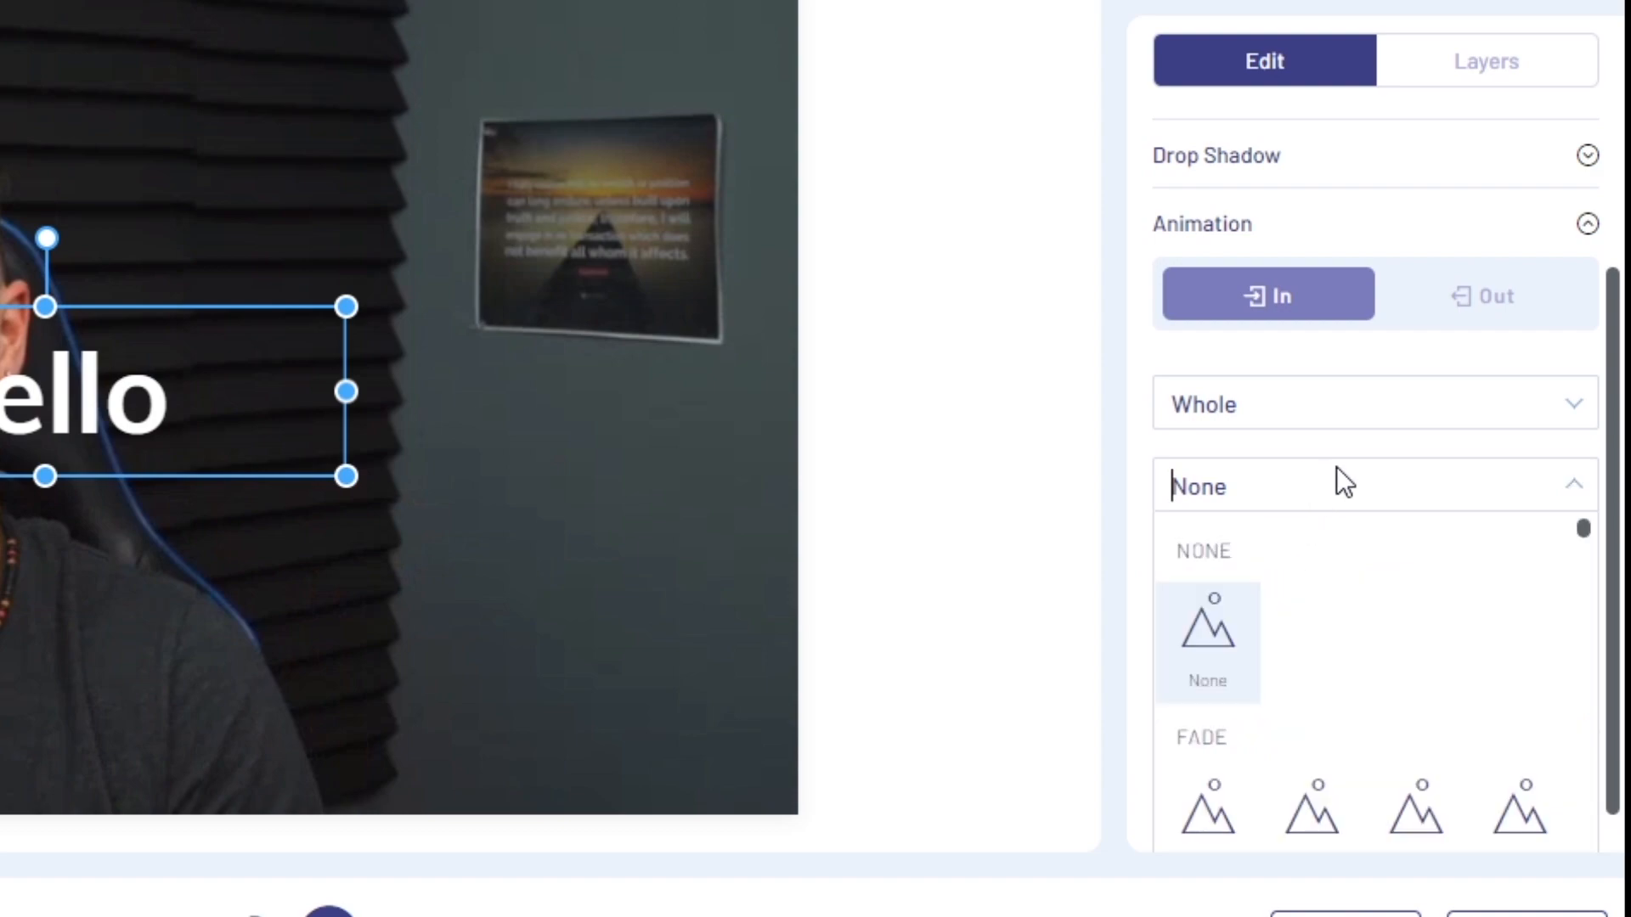
scroll(1342, 561, "down", 2)
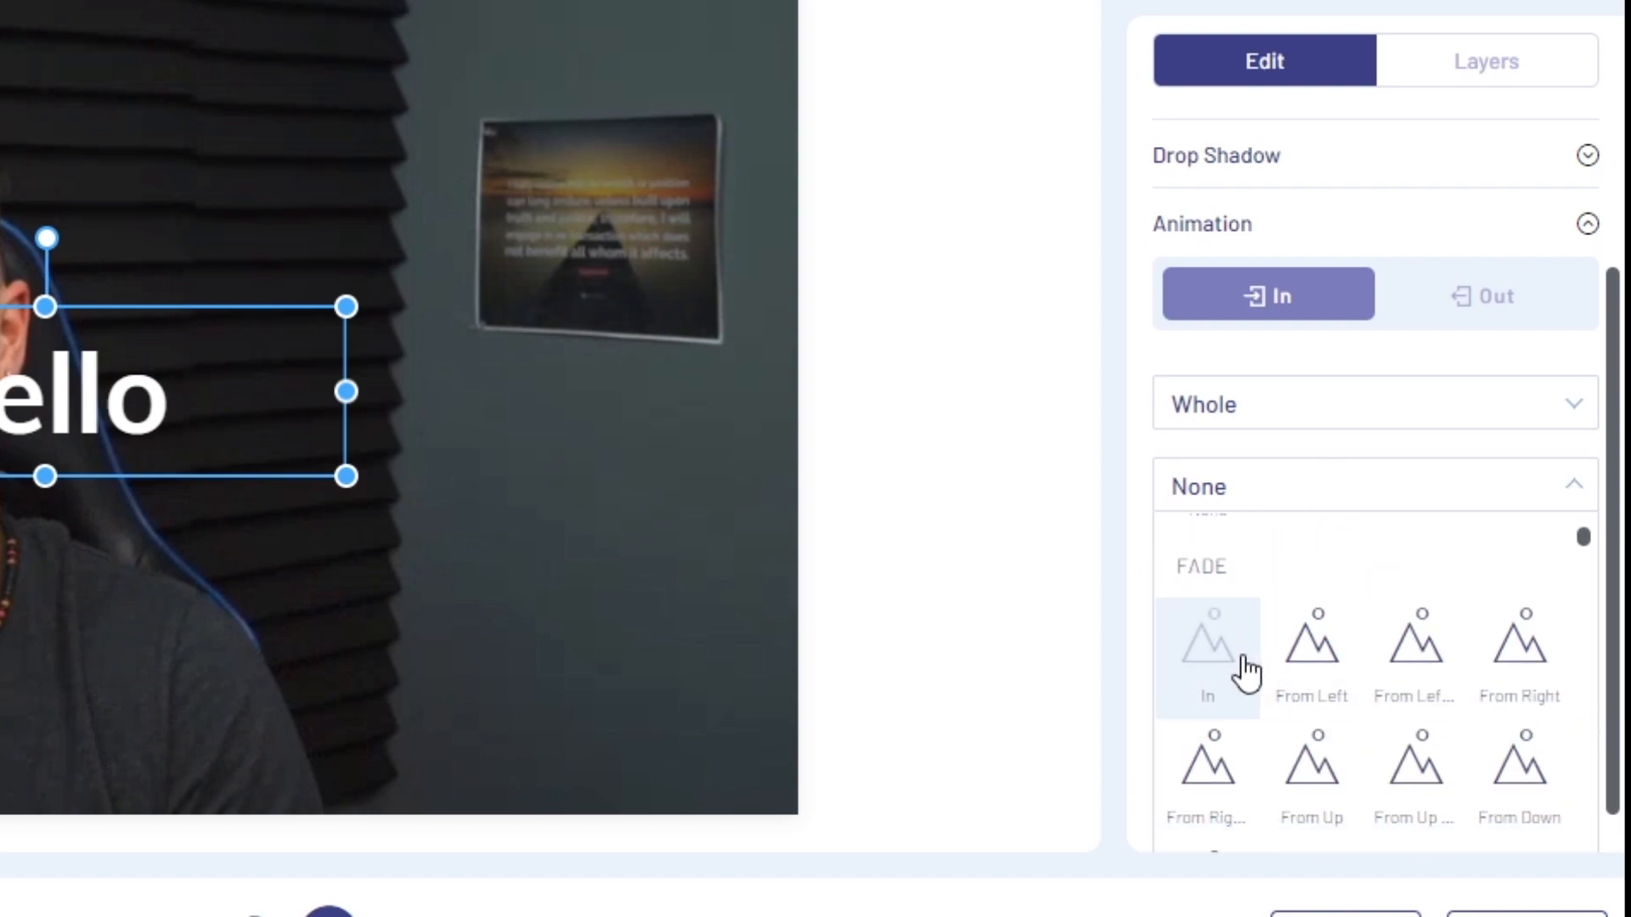
scroll(1245, 644, "down", 2)
scroll(1245, 643, "down", 2)
scroll(1261, 675, "down", 1)
scroll(1268, 692, "down", 1)
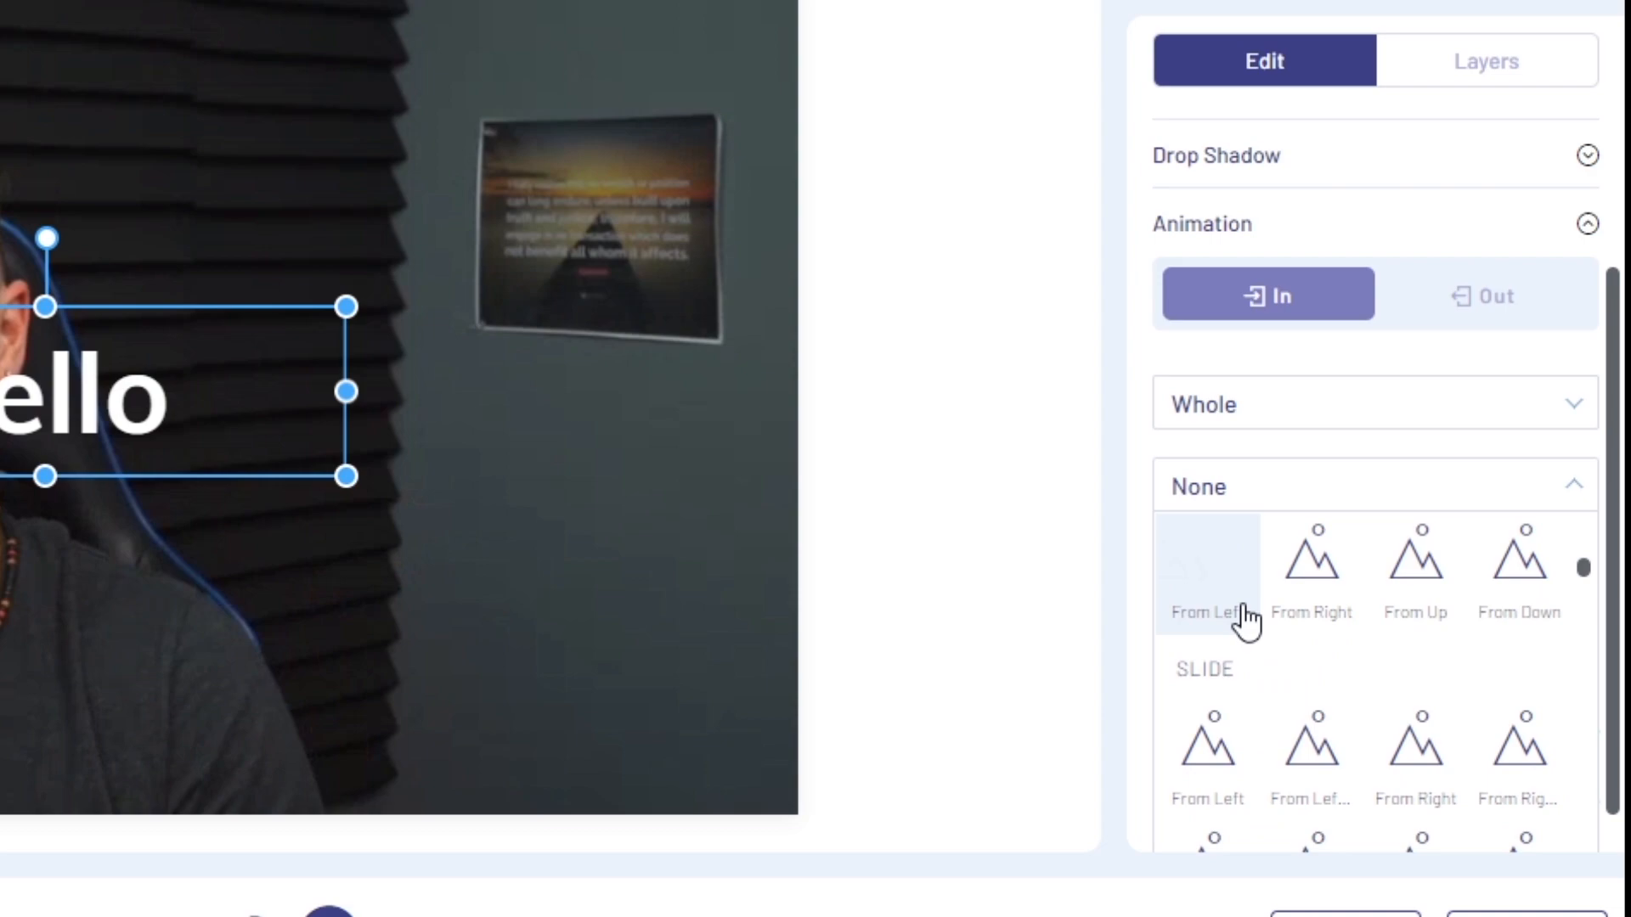
left_click(1208, 752)
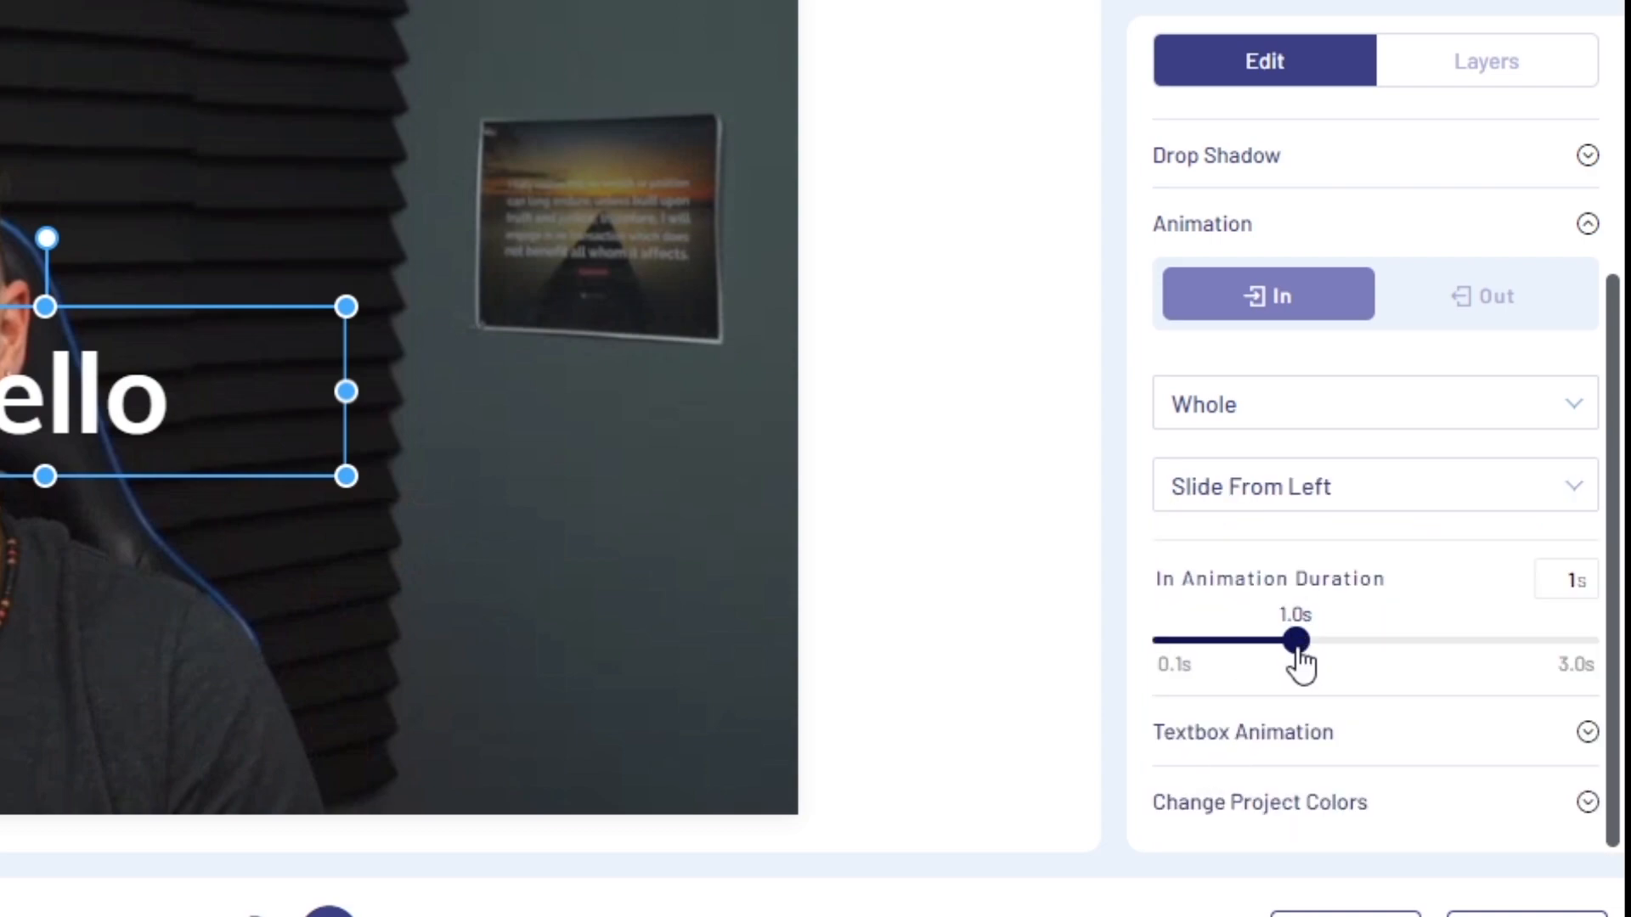
left_click_drag(1412, 643, 1425, 644)
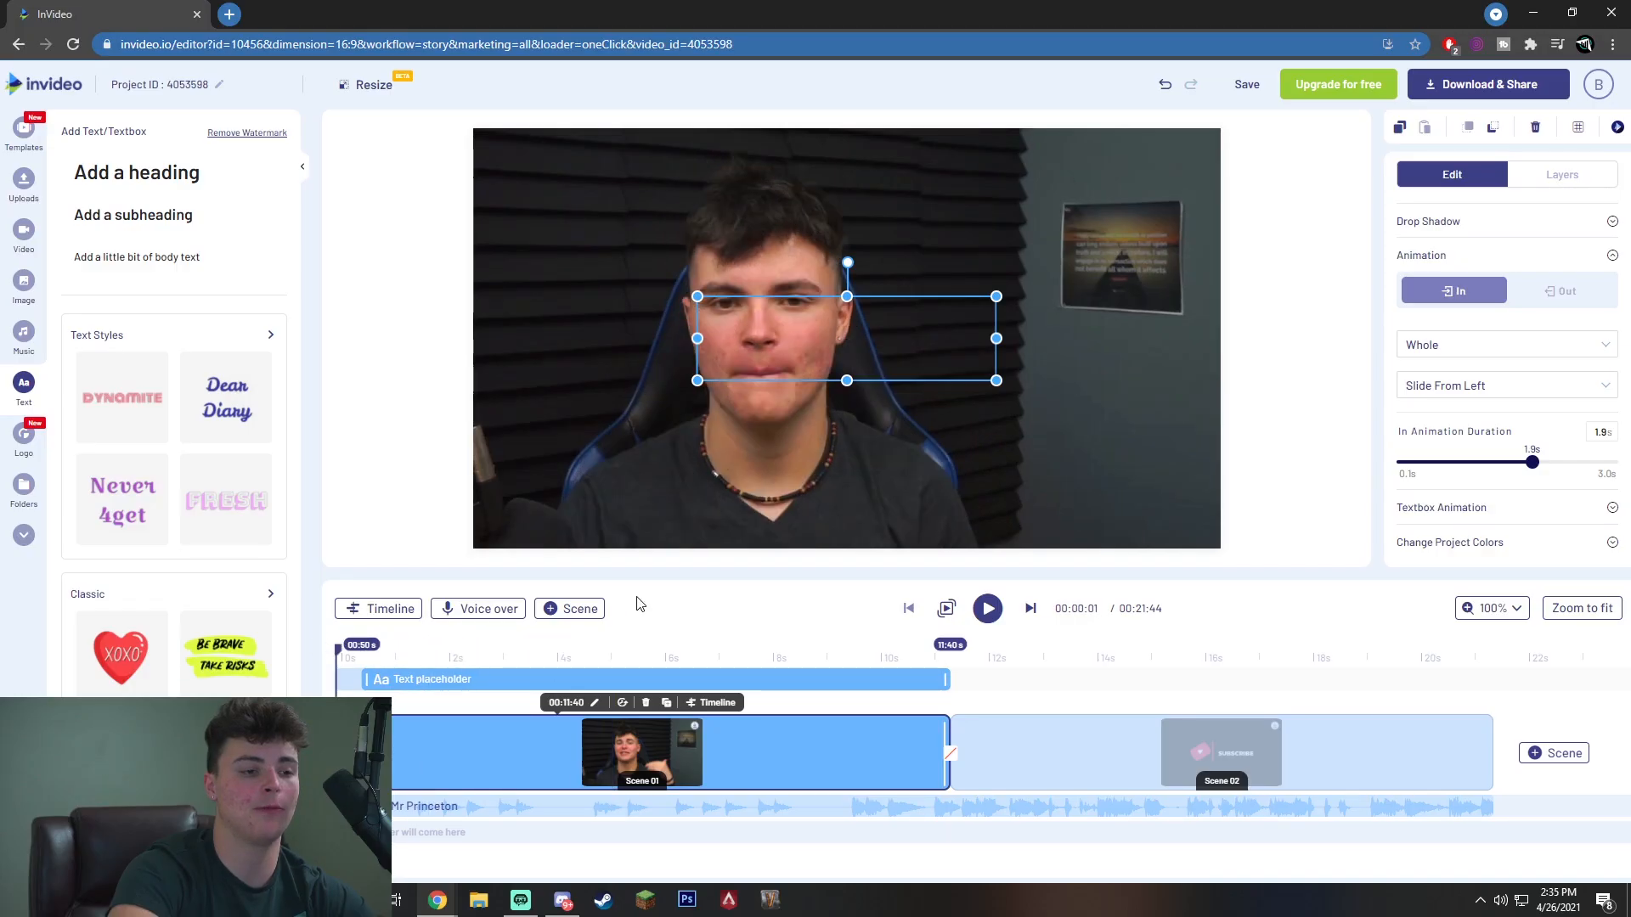
Step: Preview the first scene to watch hello animate in, then reselect the title
left_click(954, 416)
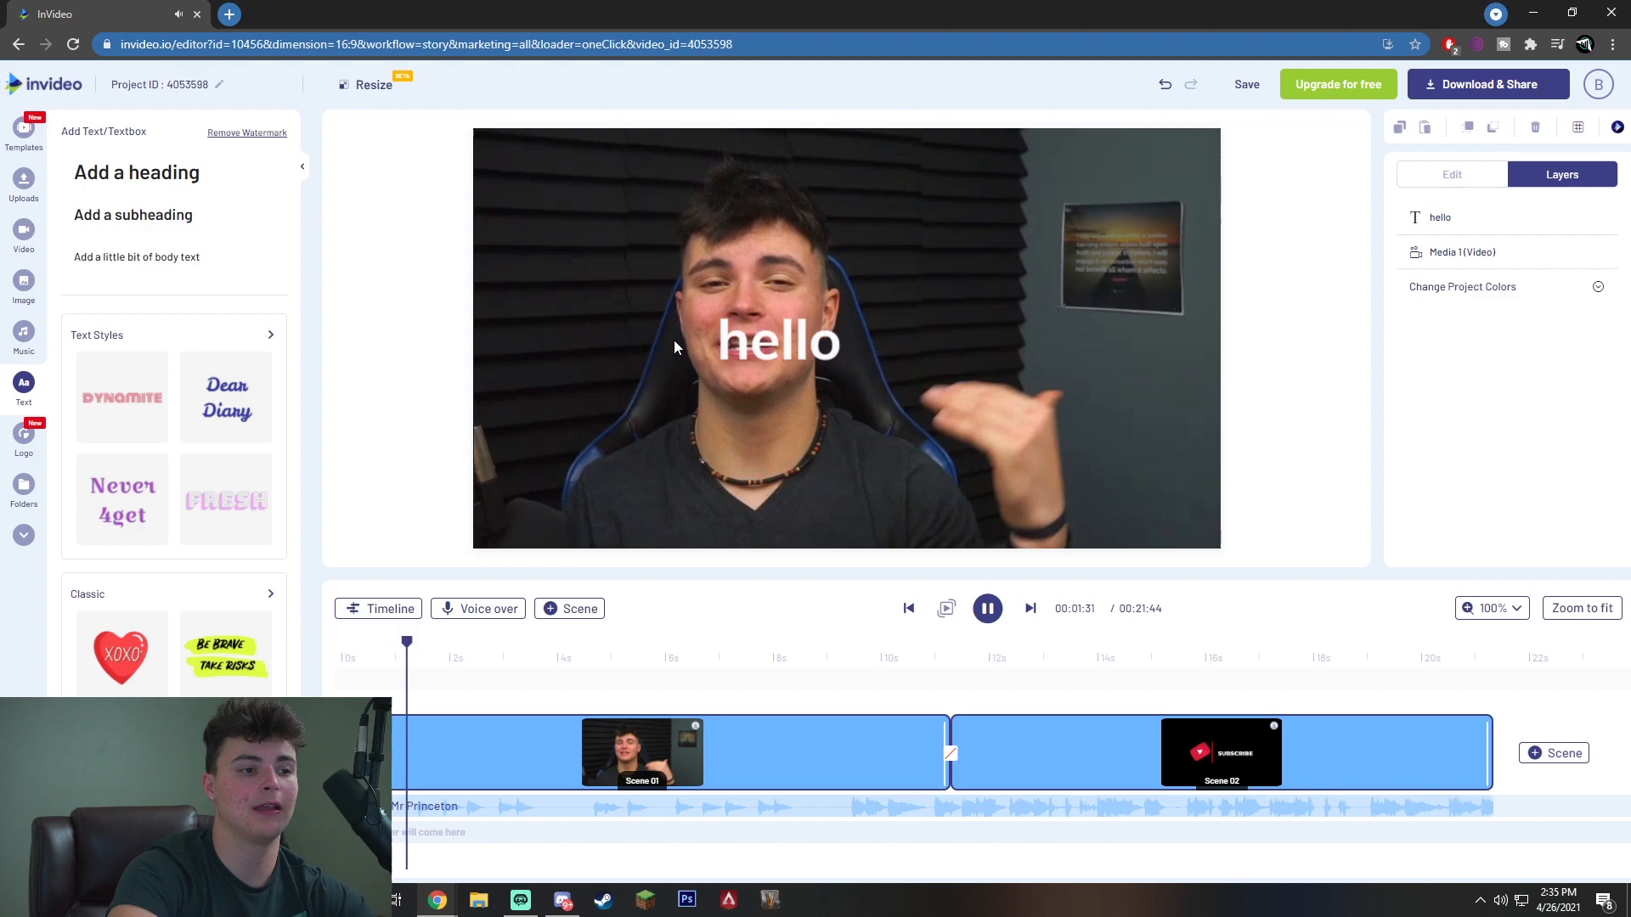
left_click(833, 382)
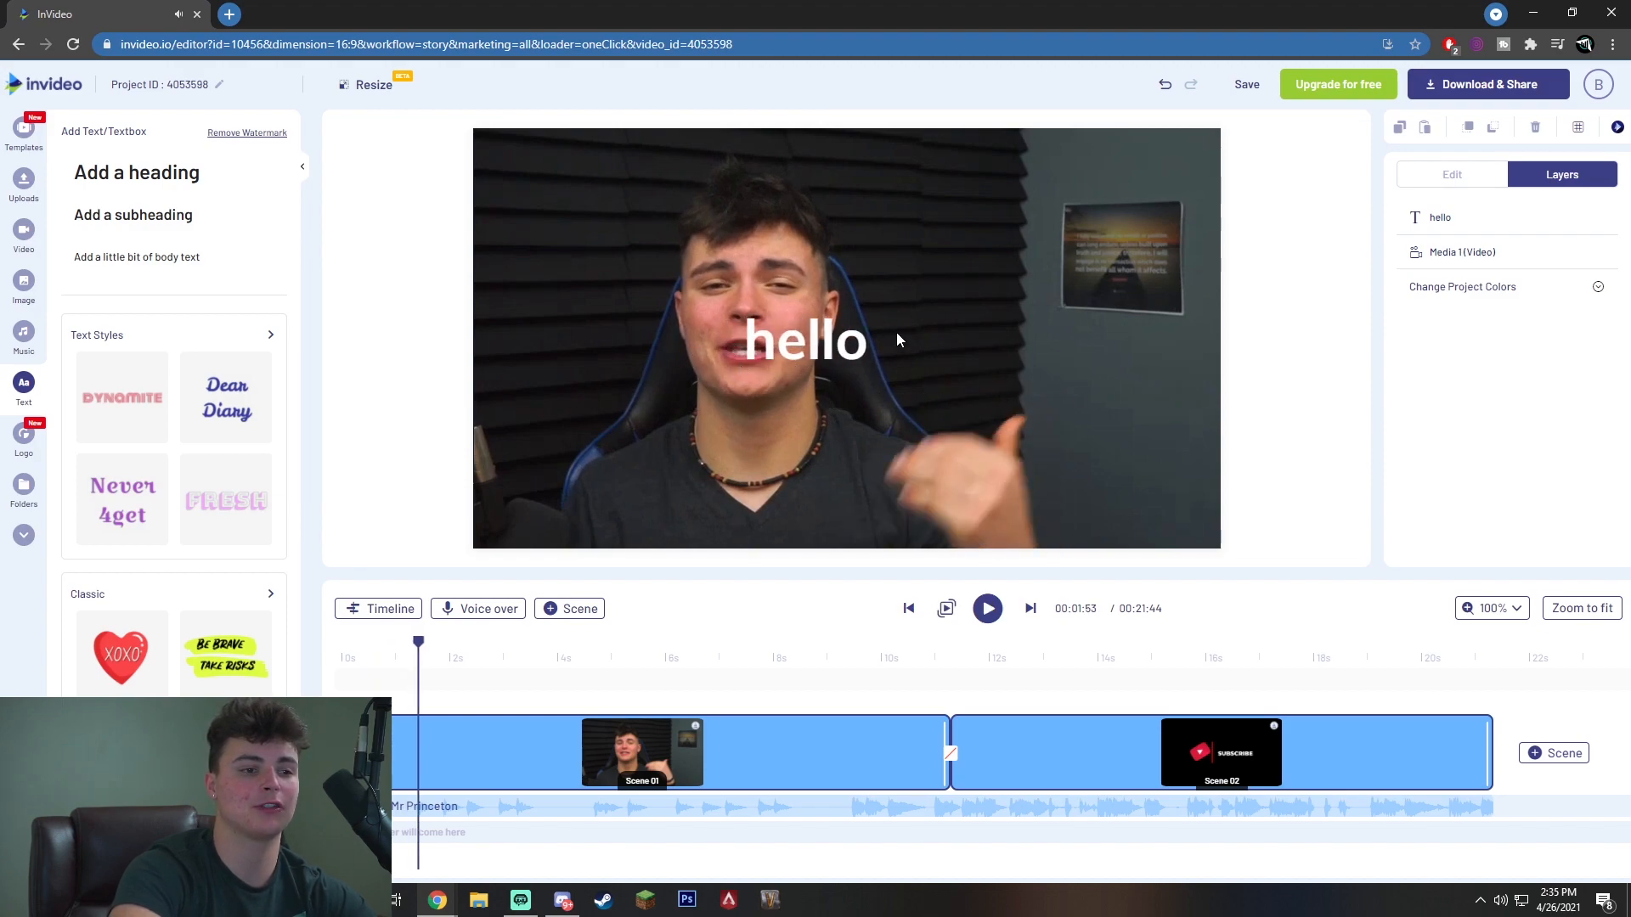
left_click(782, 352)
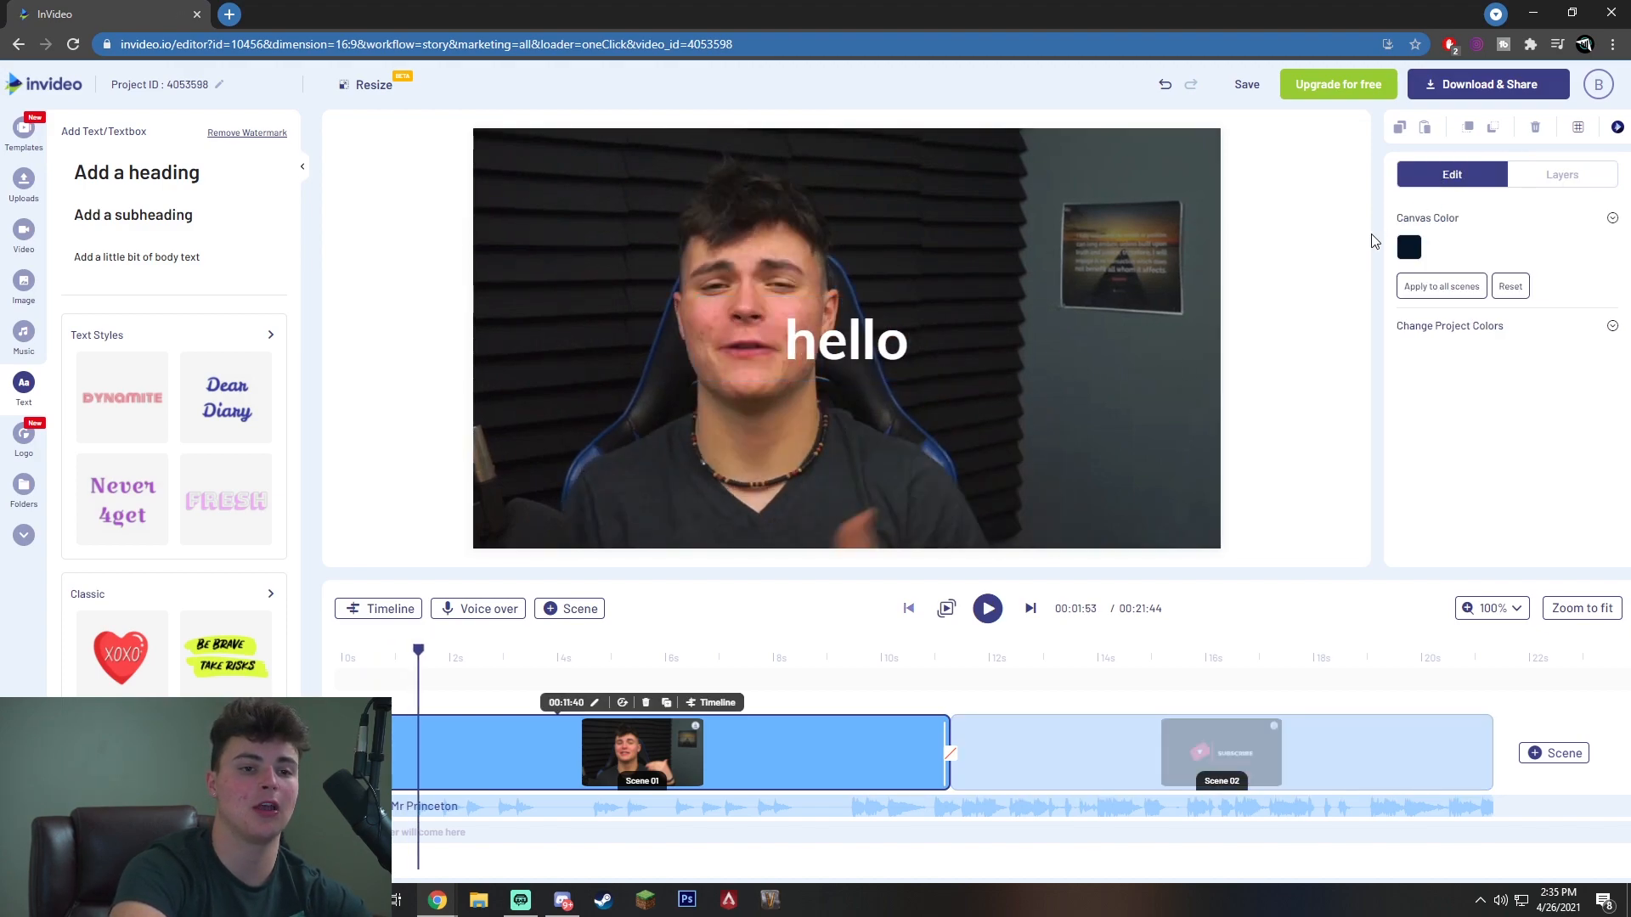
left_click(930, 345)
scroll(1559, 421, "down", 2)
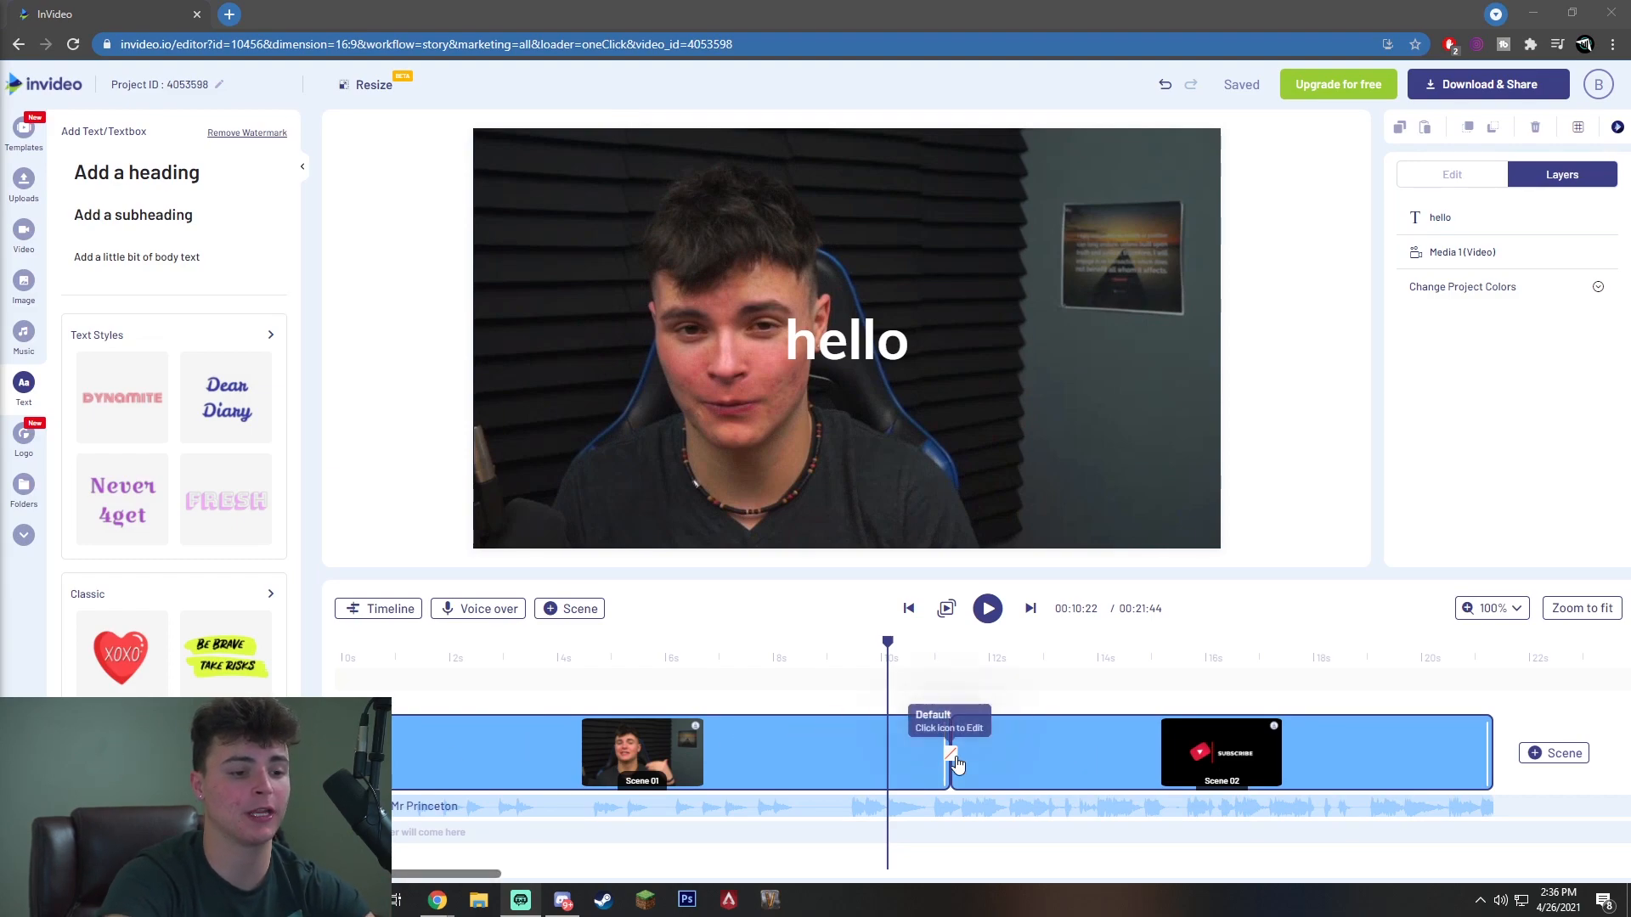
Step: Apply the Blur transition between Scene 01 and Scene 02 and play through it
left_click(953, 762)
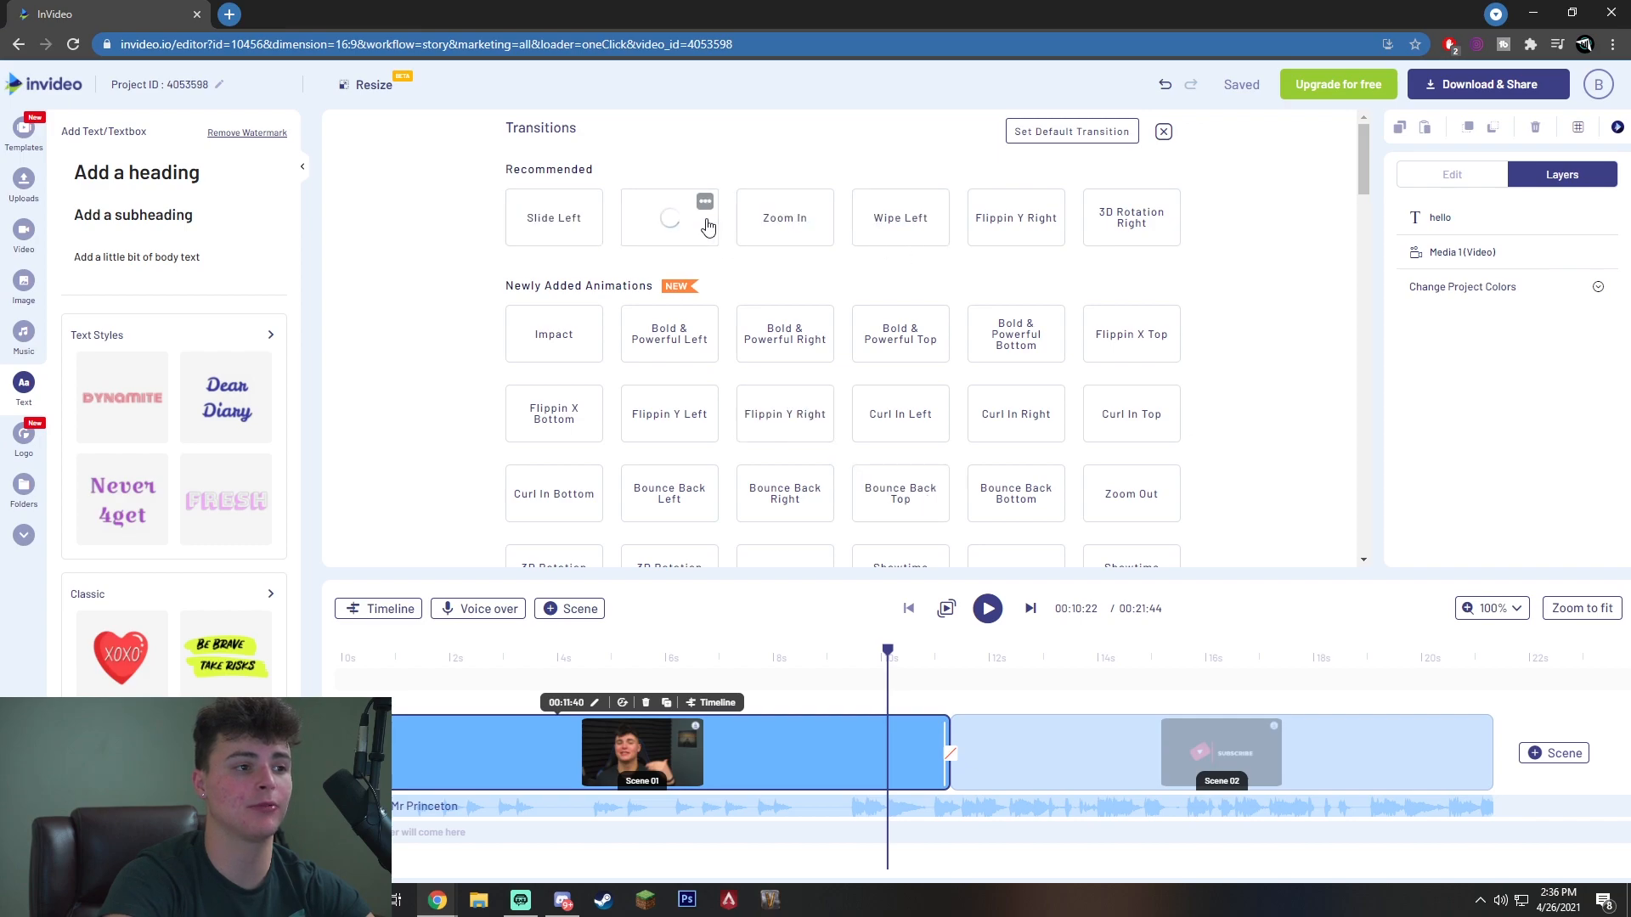
scroll(613, 233, "down", 5)
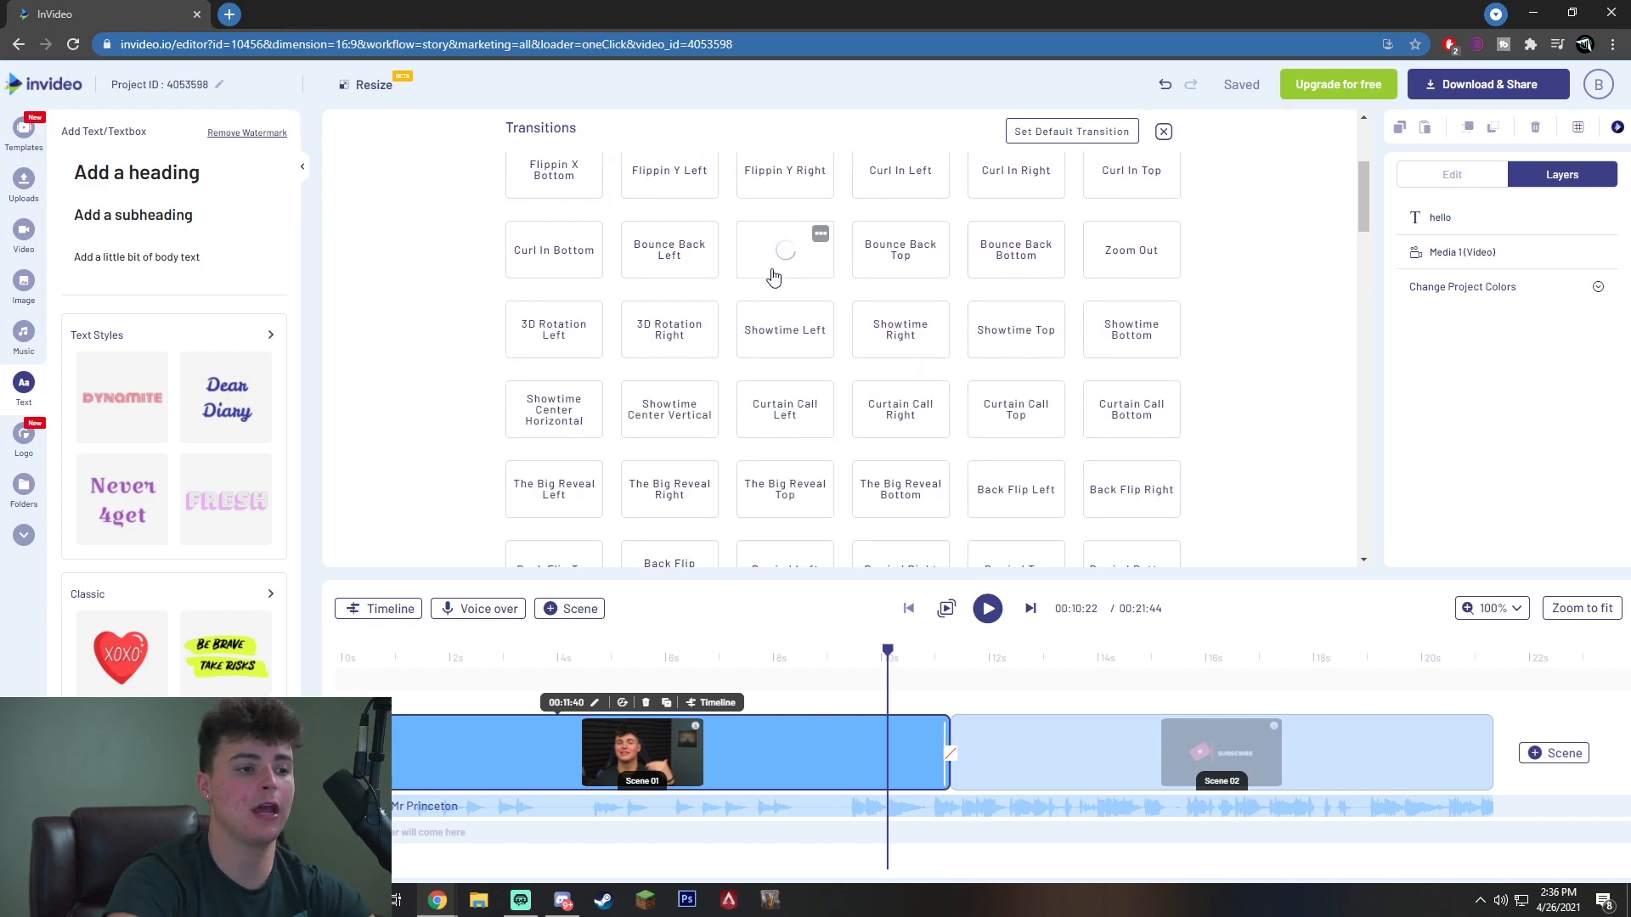
scroll(698, 330, "down", 5)
scroll(698, 330, "down", 4)
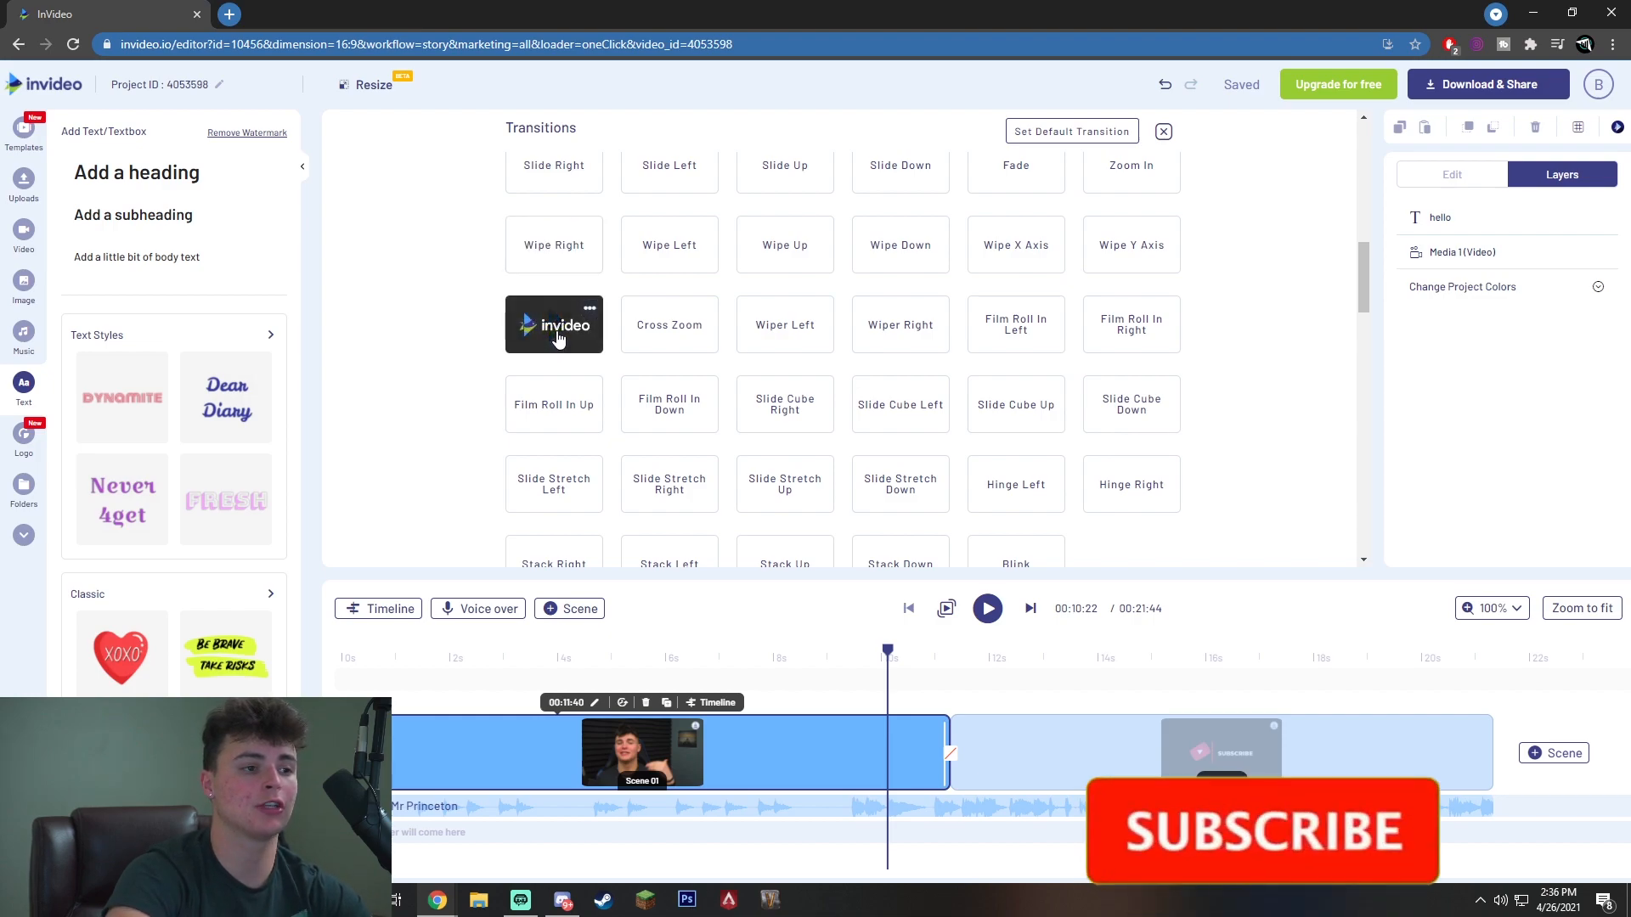
left_click(557, 338)
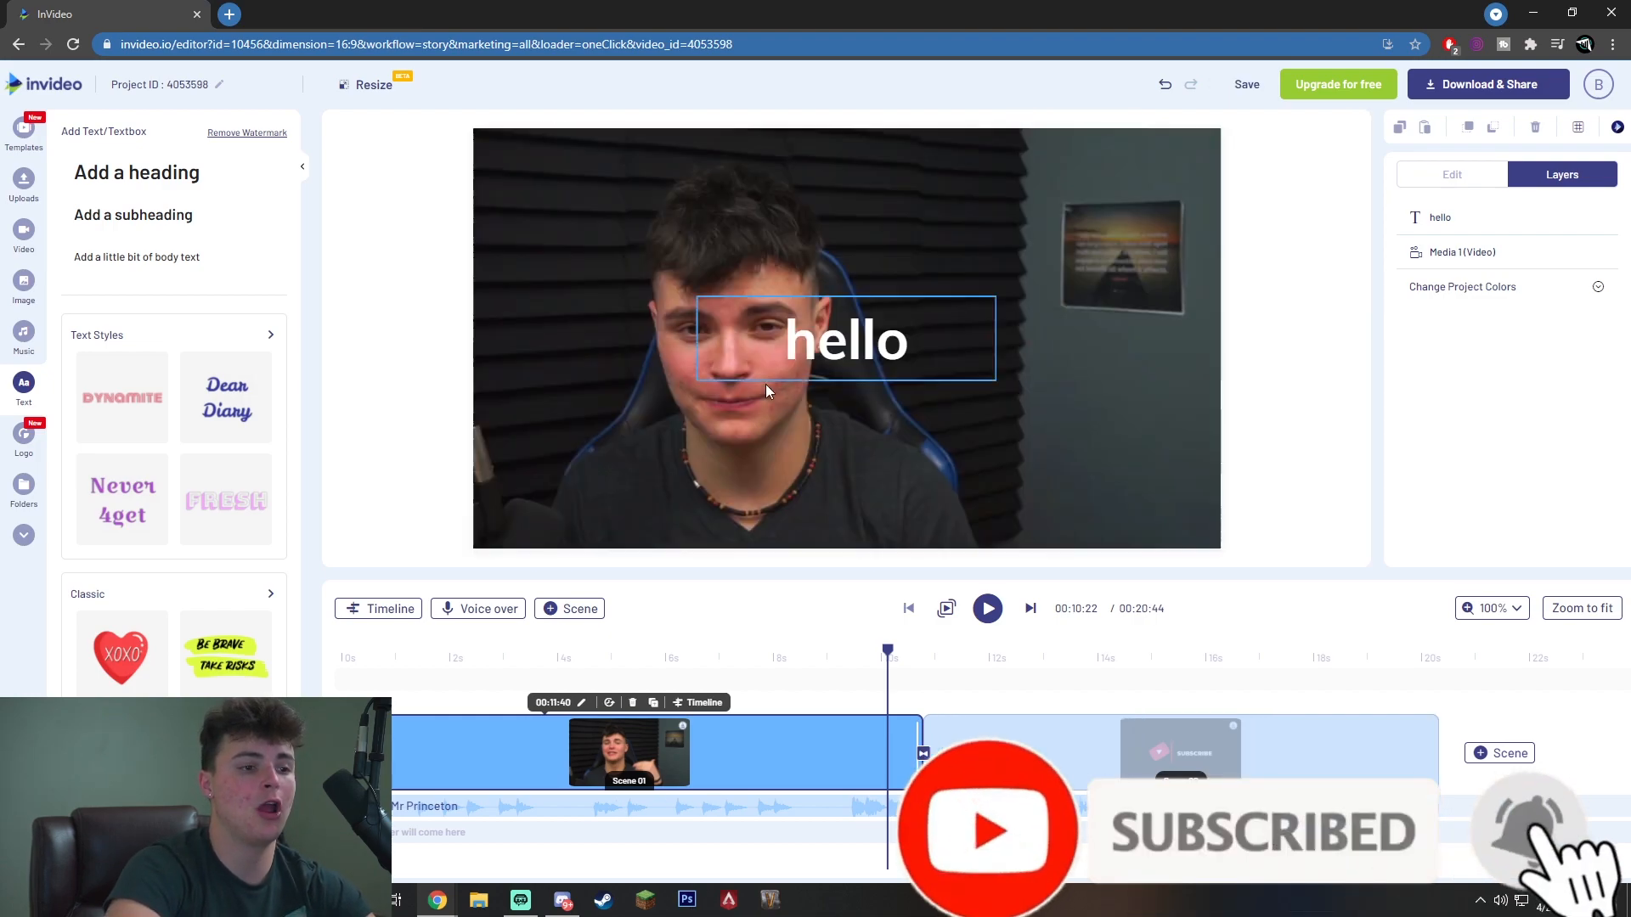
left_click_drag(888, 652, 826, 653)
key("space")
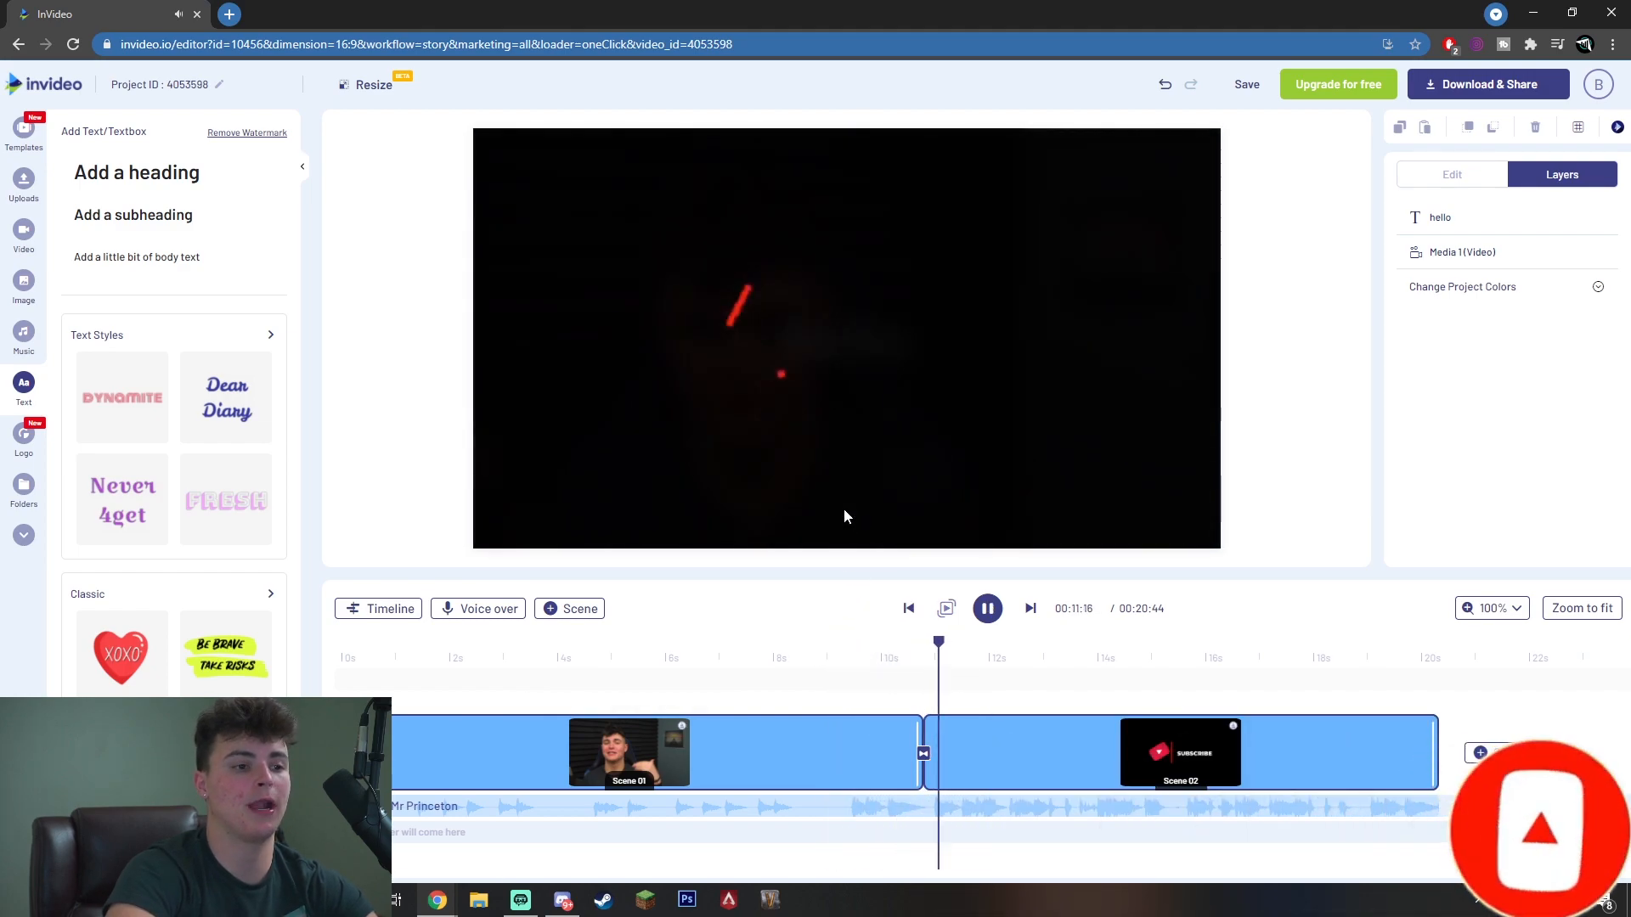
key("space")
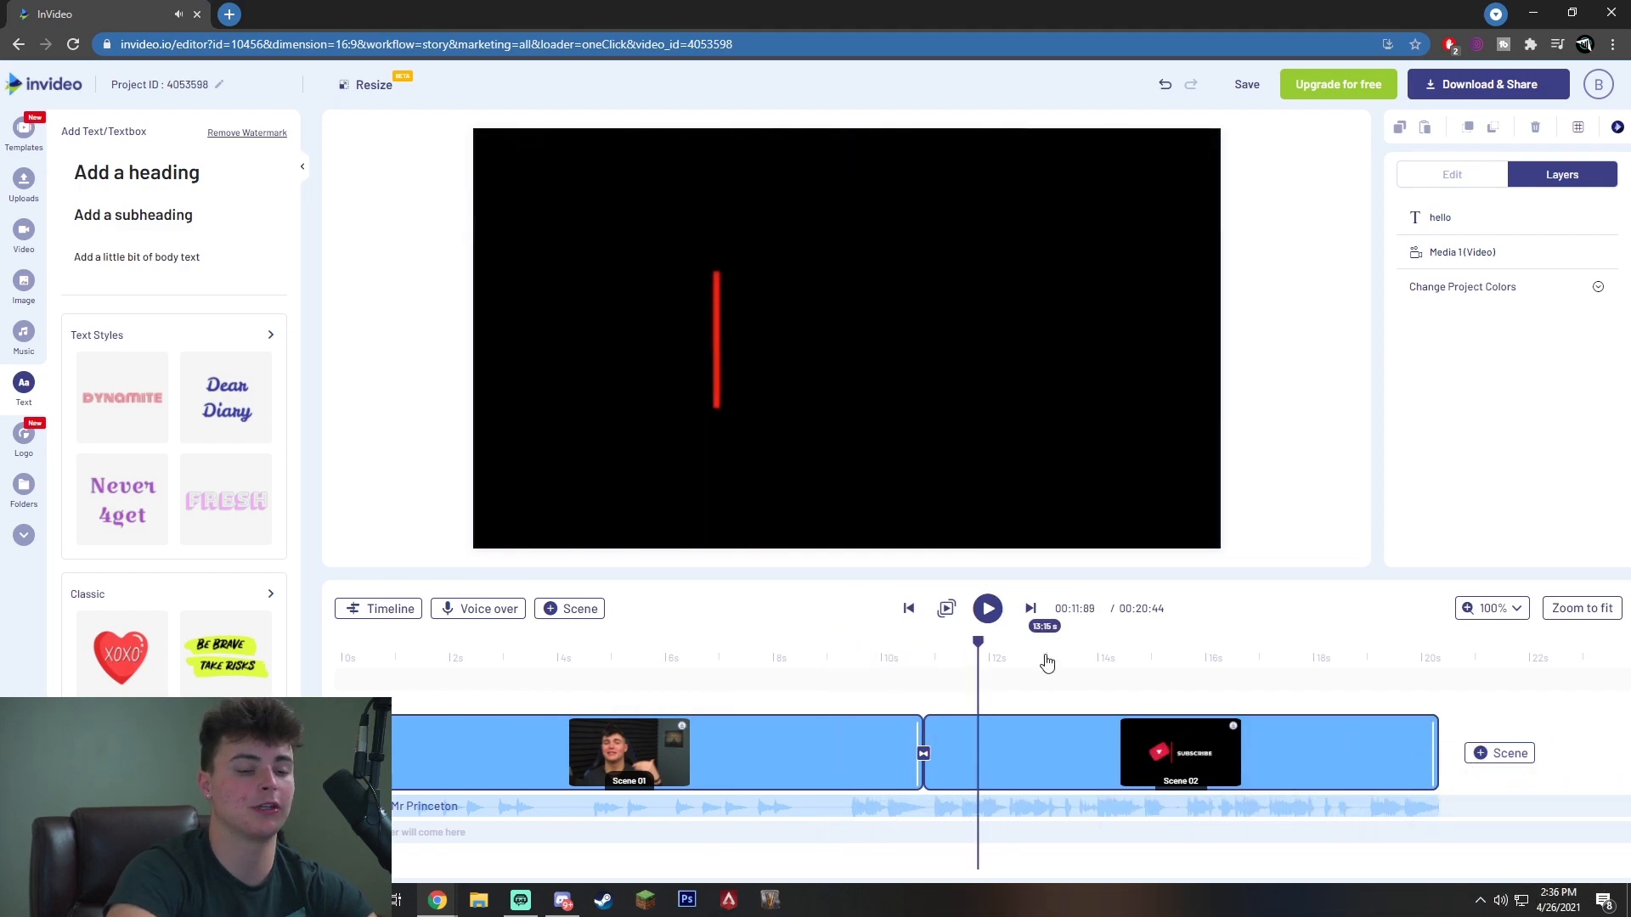
Step: Return to the scene change and recheck the transition choice for Scene 02
left_click(925, 760)
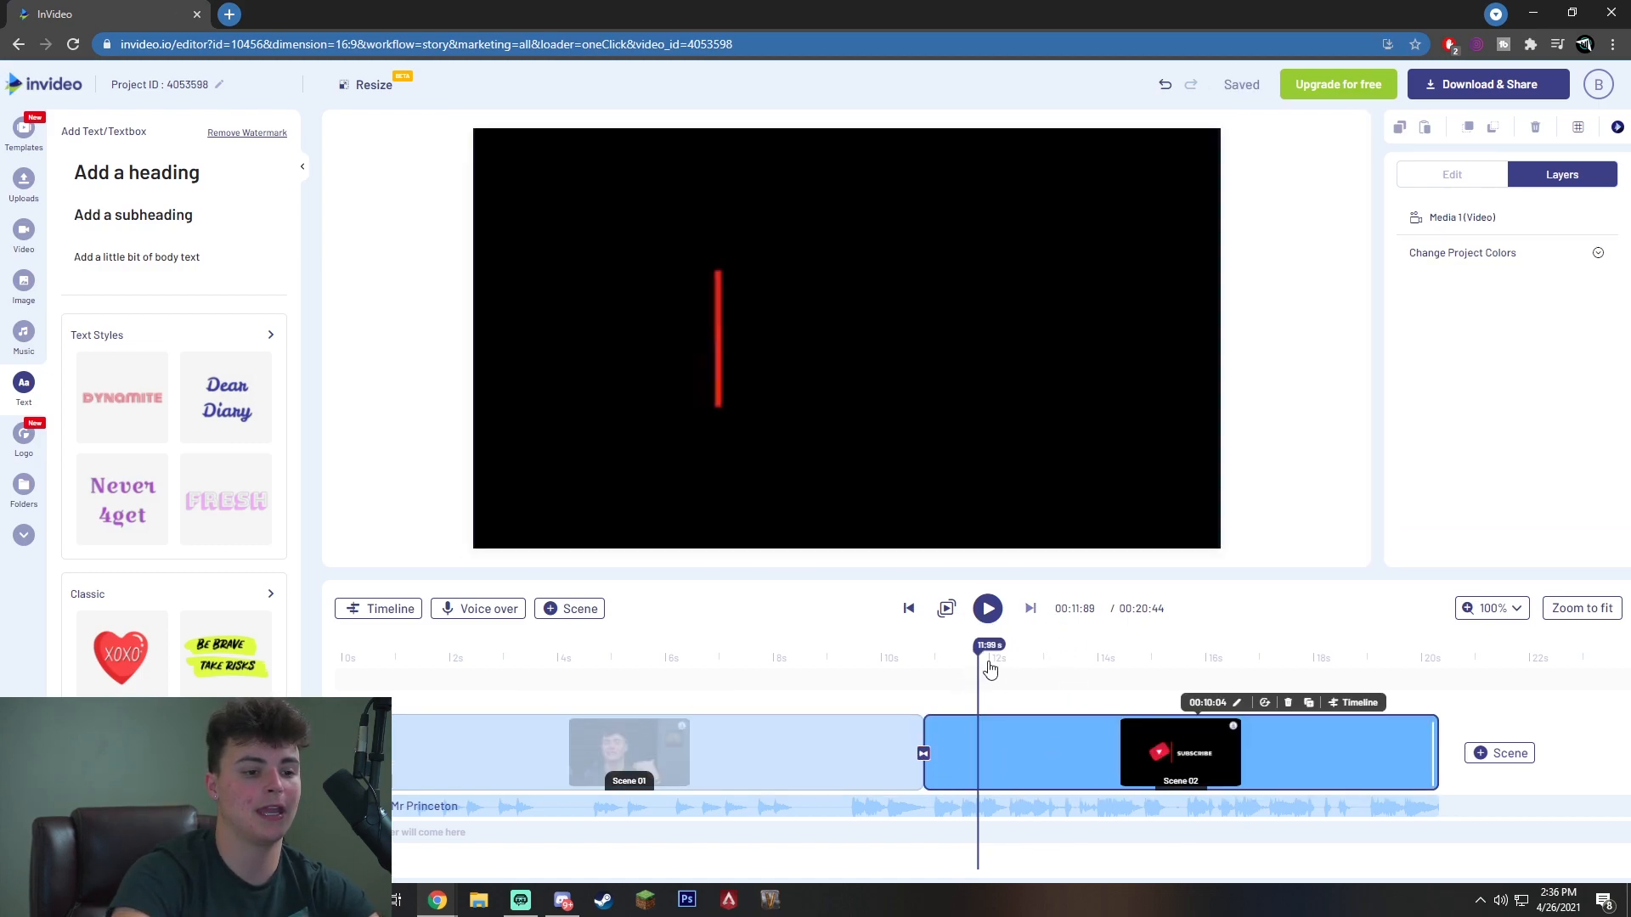
left_click_drag(978, 653, 924, 652)
left_click(923, 753)
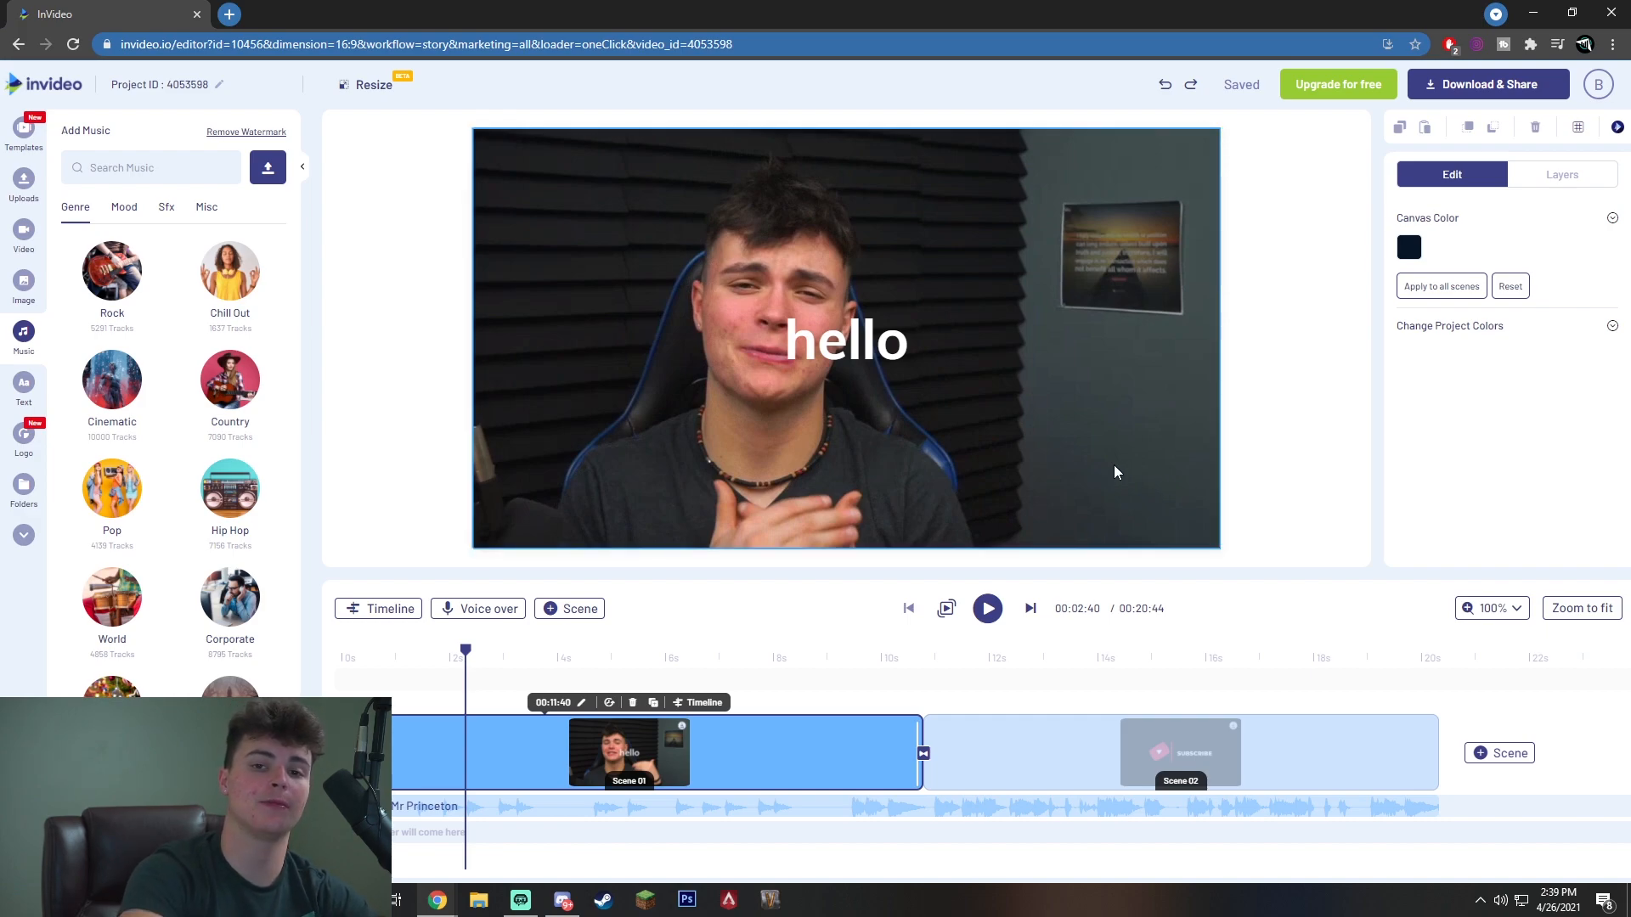
Step: Lower the first scene clip's volume to 12% and adjust the background music level
left_click(1138, 469)
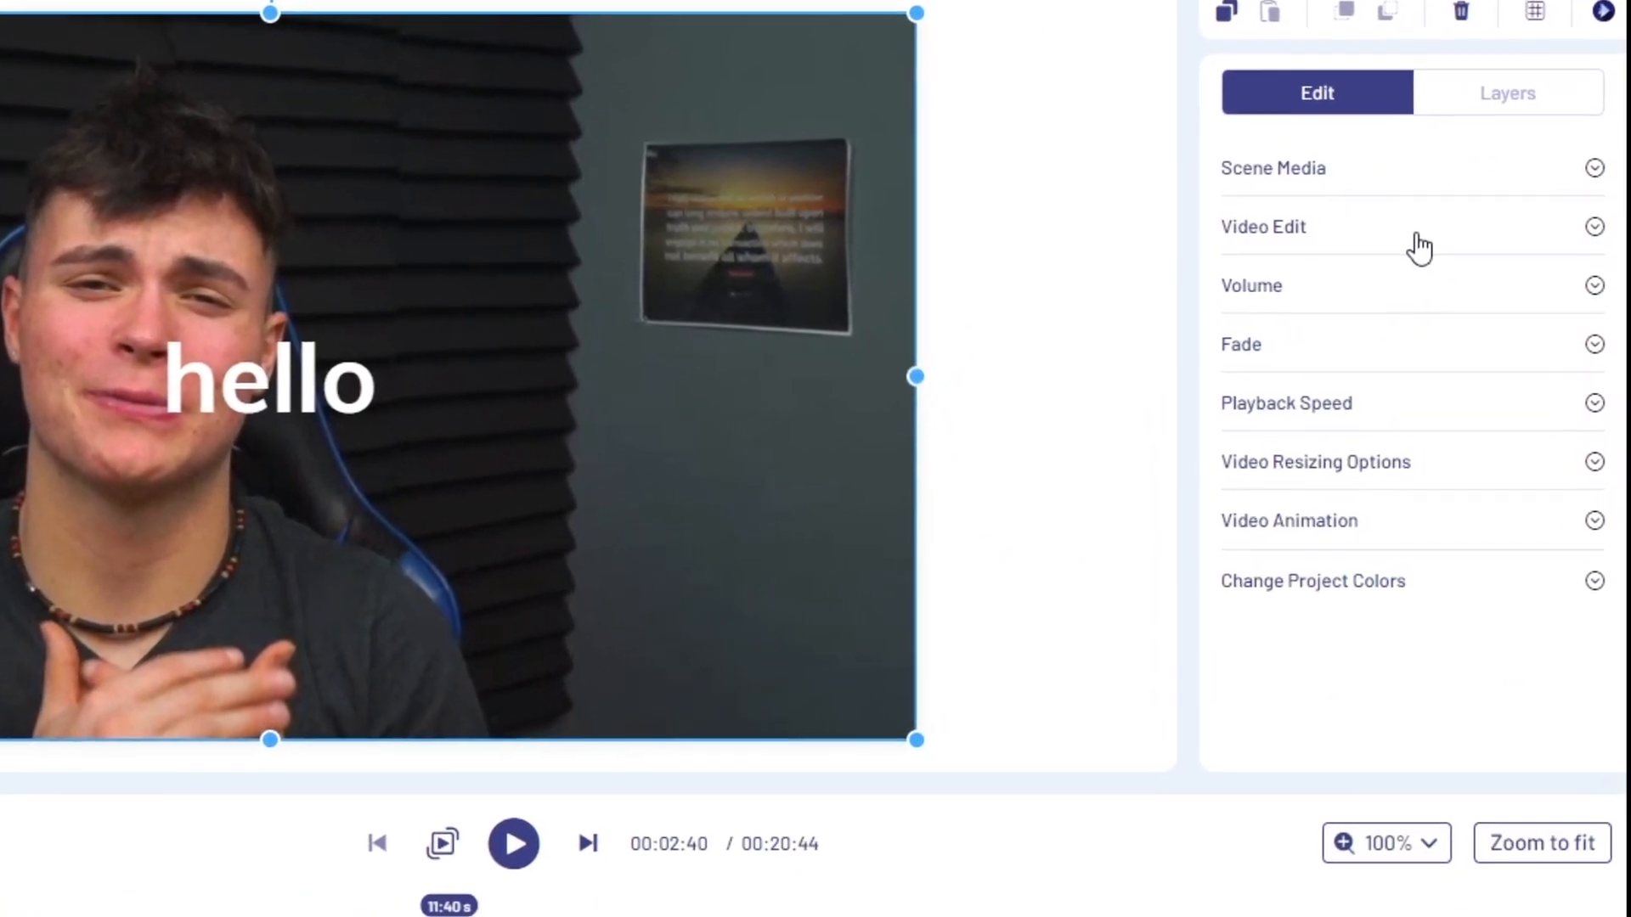
left_click(1420, 245)
scroll(1504, 319, "down", 1)
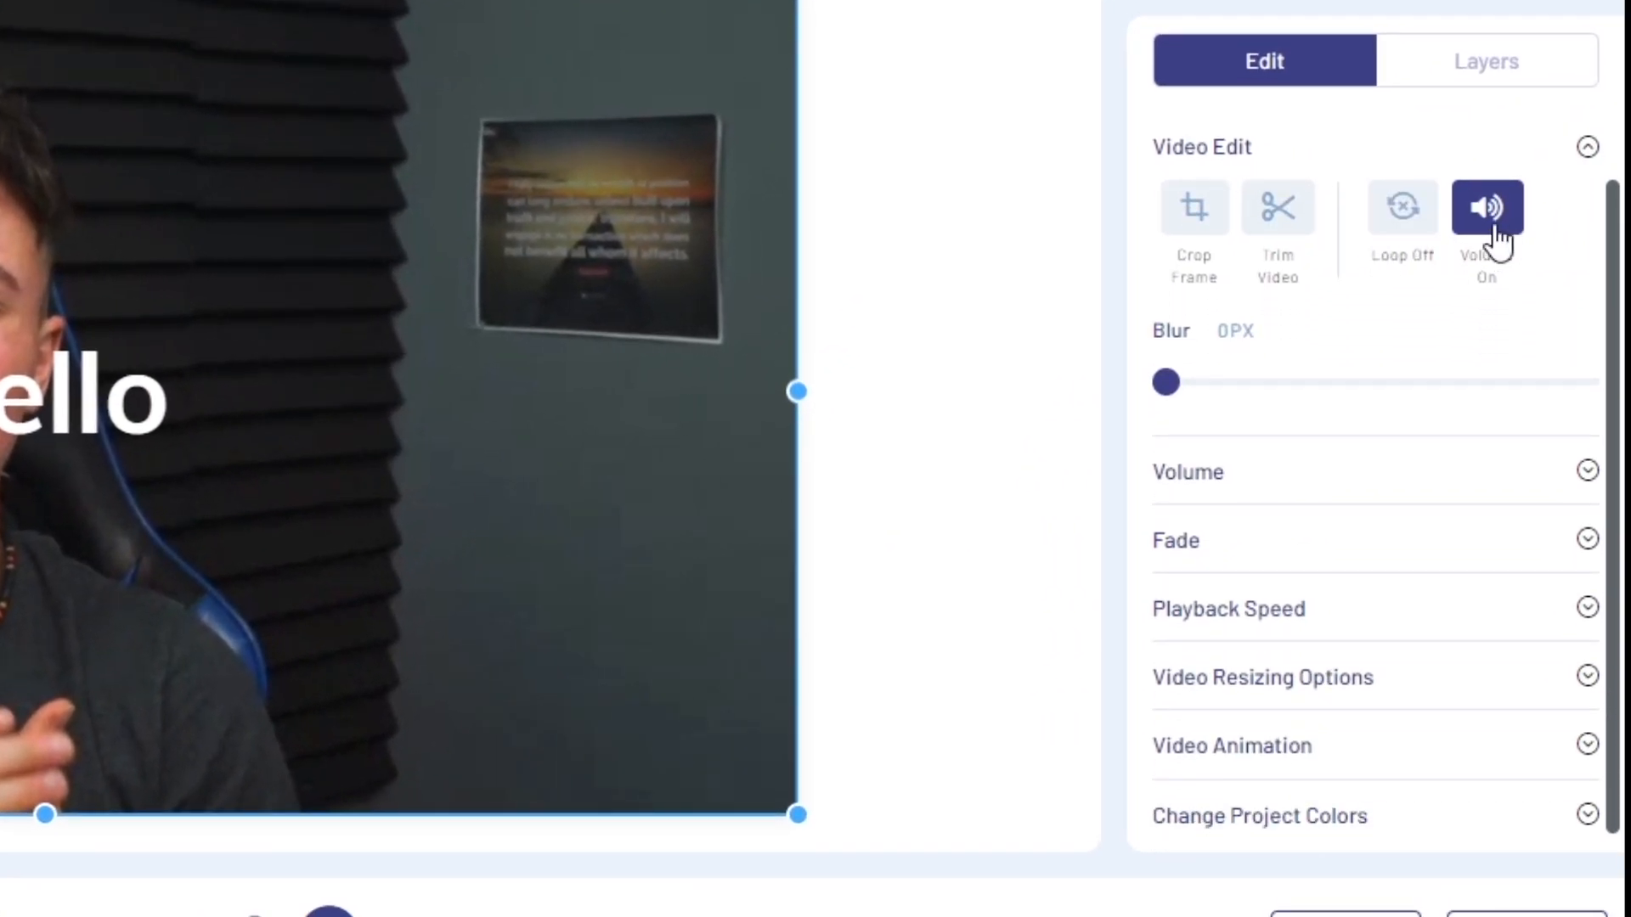
left_click(1455, 479)
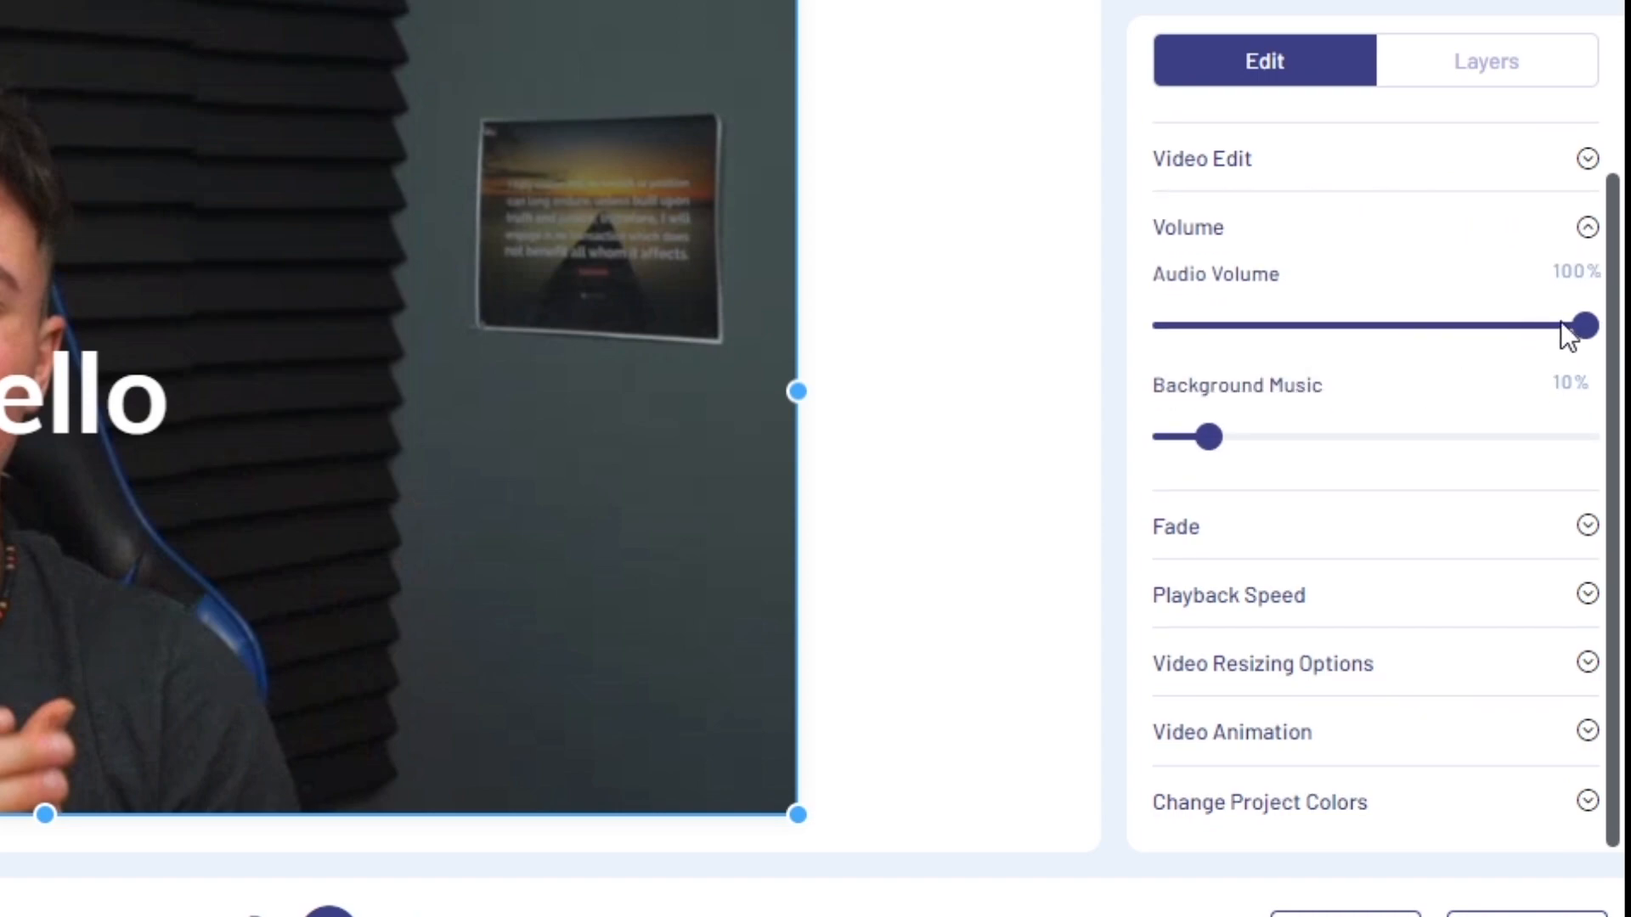
left_click(1189, 329)
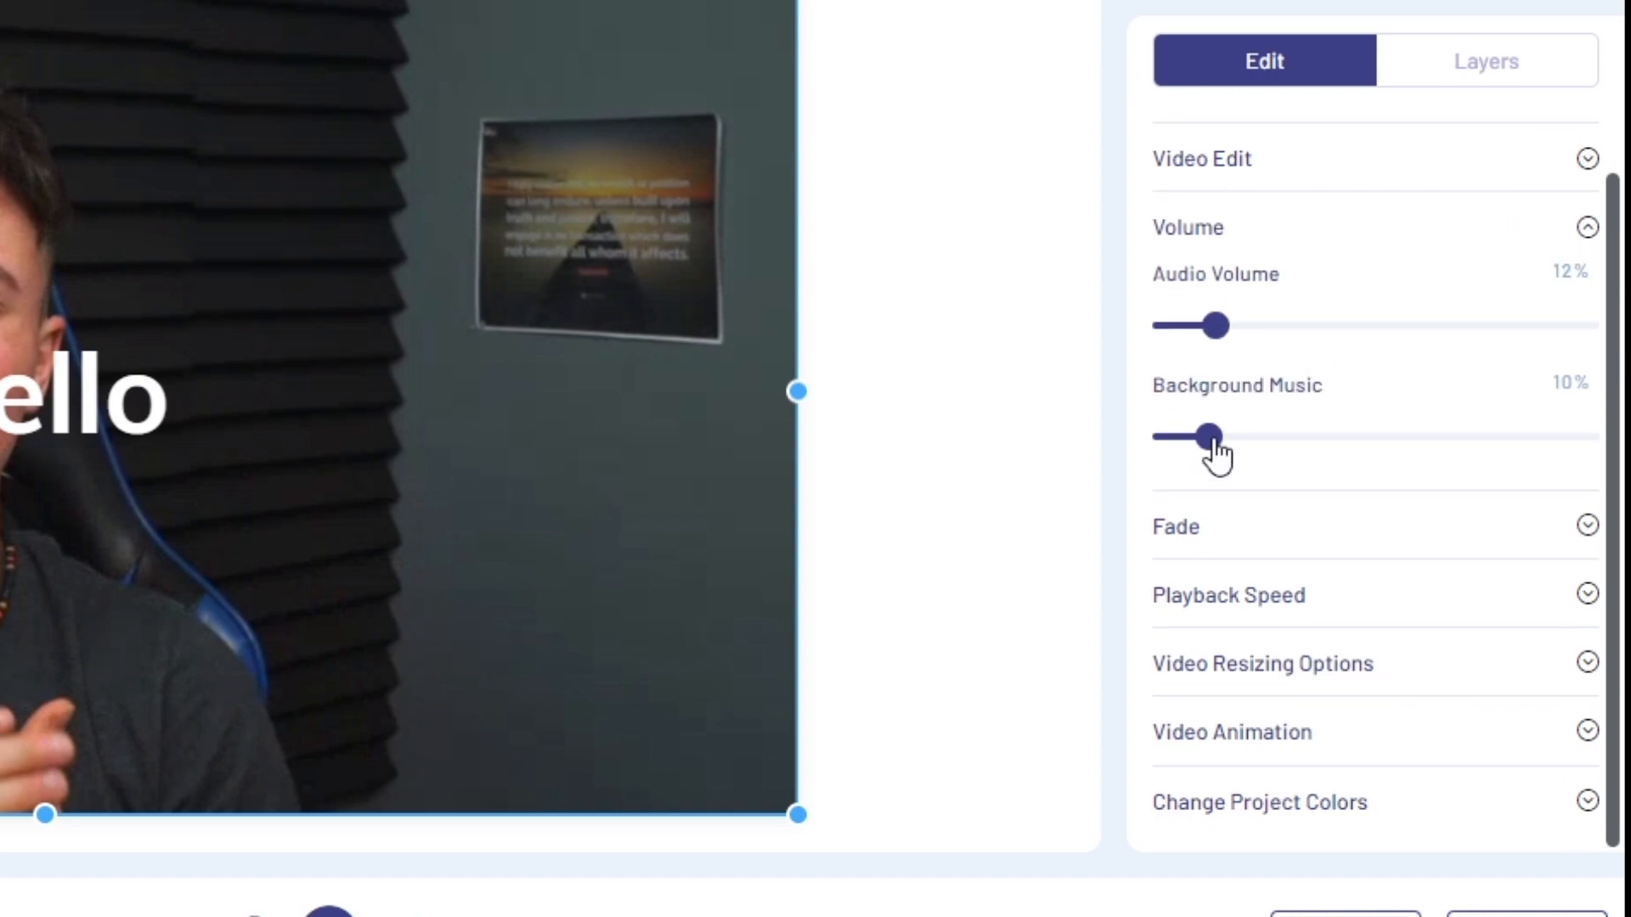
left_click(1432, 440)
scroll(1403, 408, "up", 1)
Step: Switch the clip's Volume On setting to Volume Off to mute its sound
left_click(1272, 224)
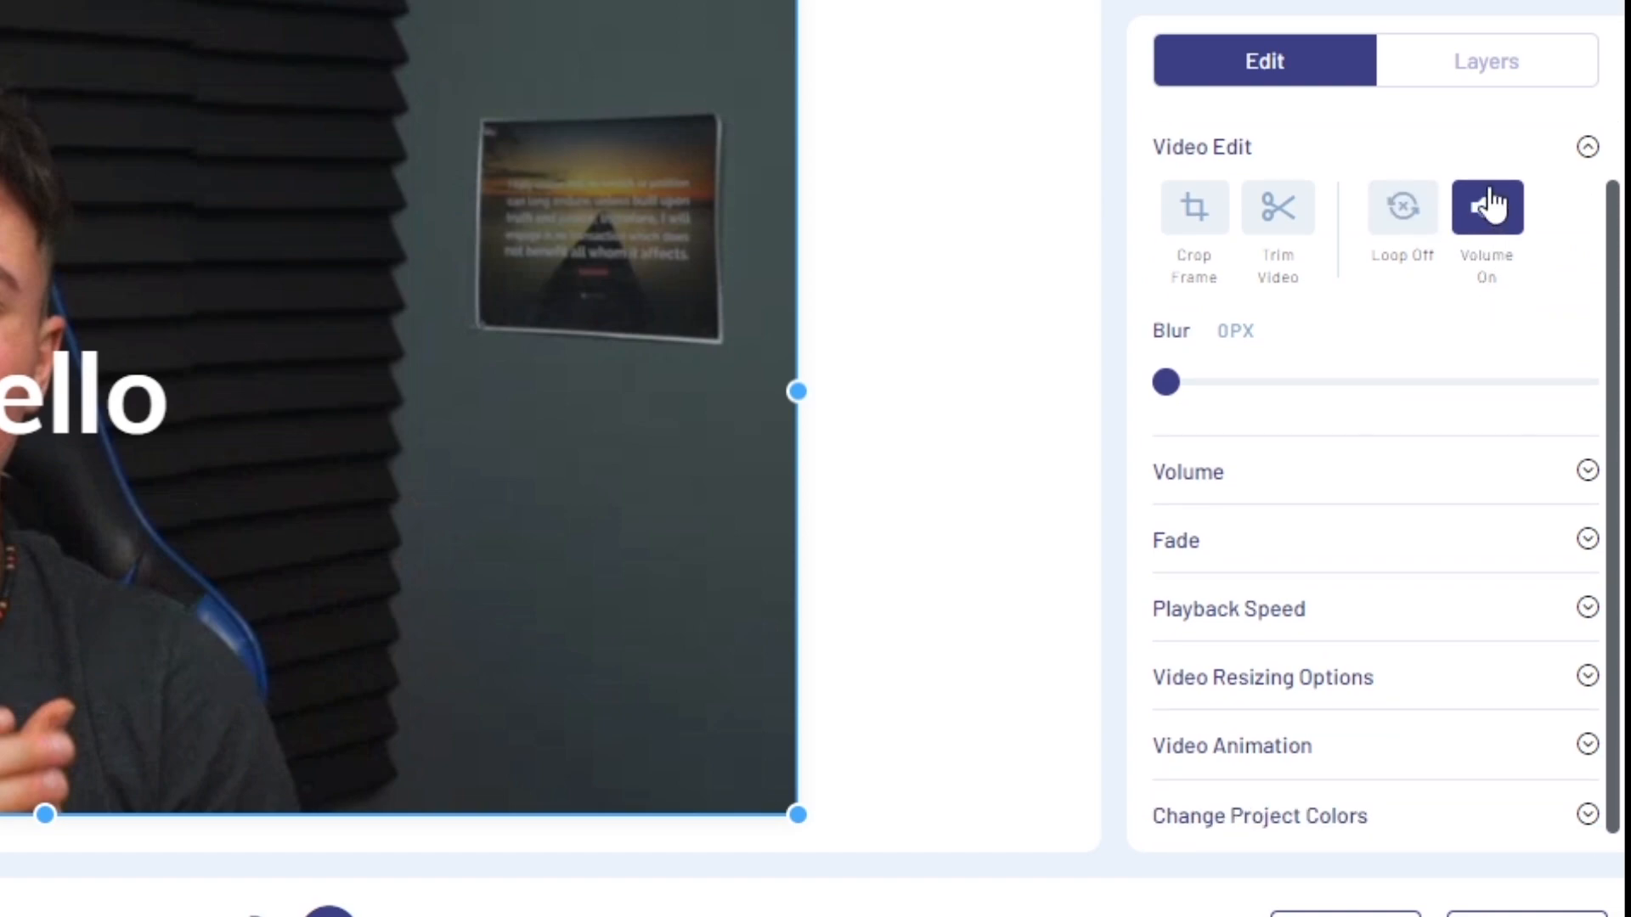
left_click(1487, 208)
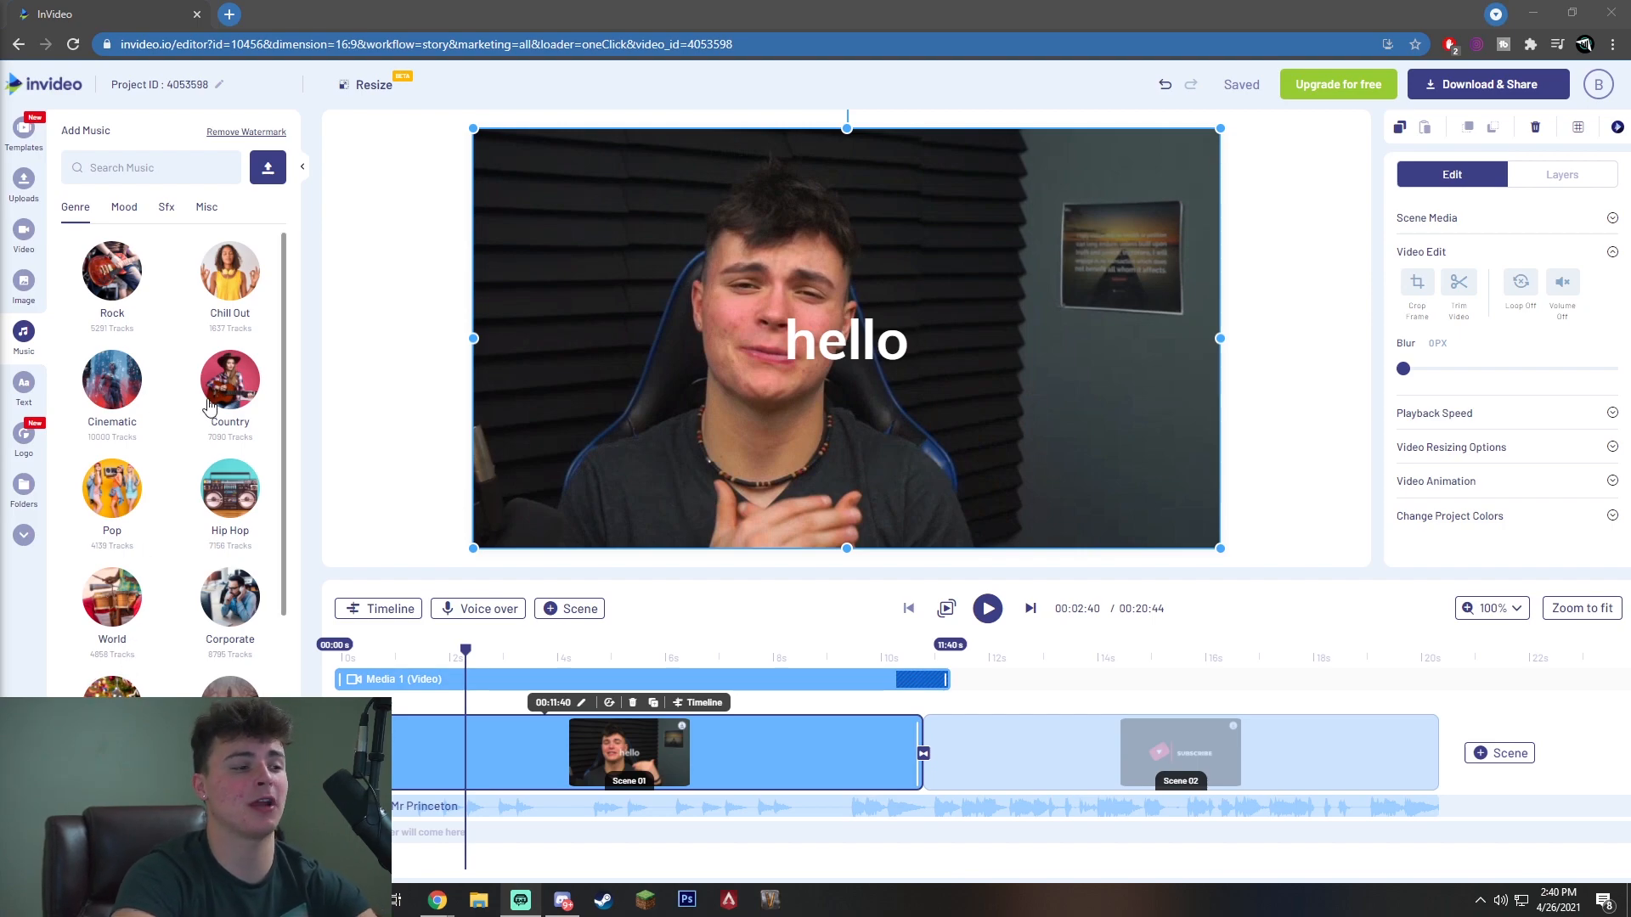
Step: Preview the Fortitude track, then replace the background music with Low Long Rumble
left_click(123, 411)
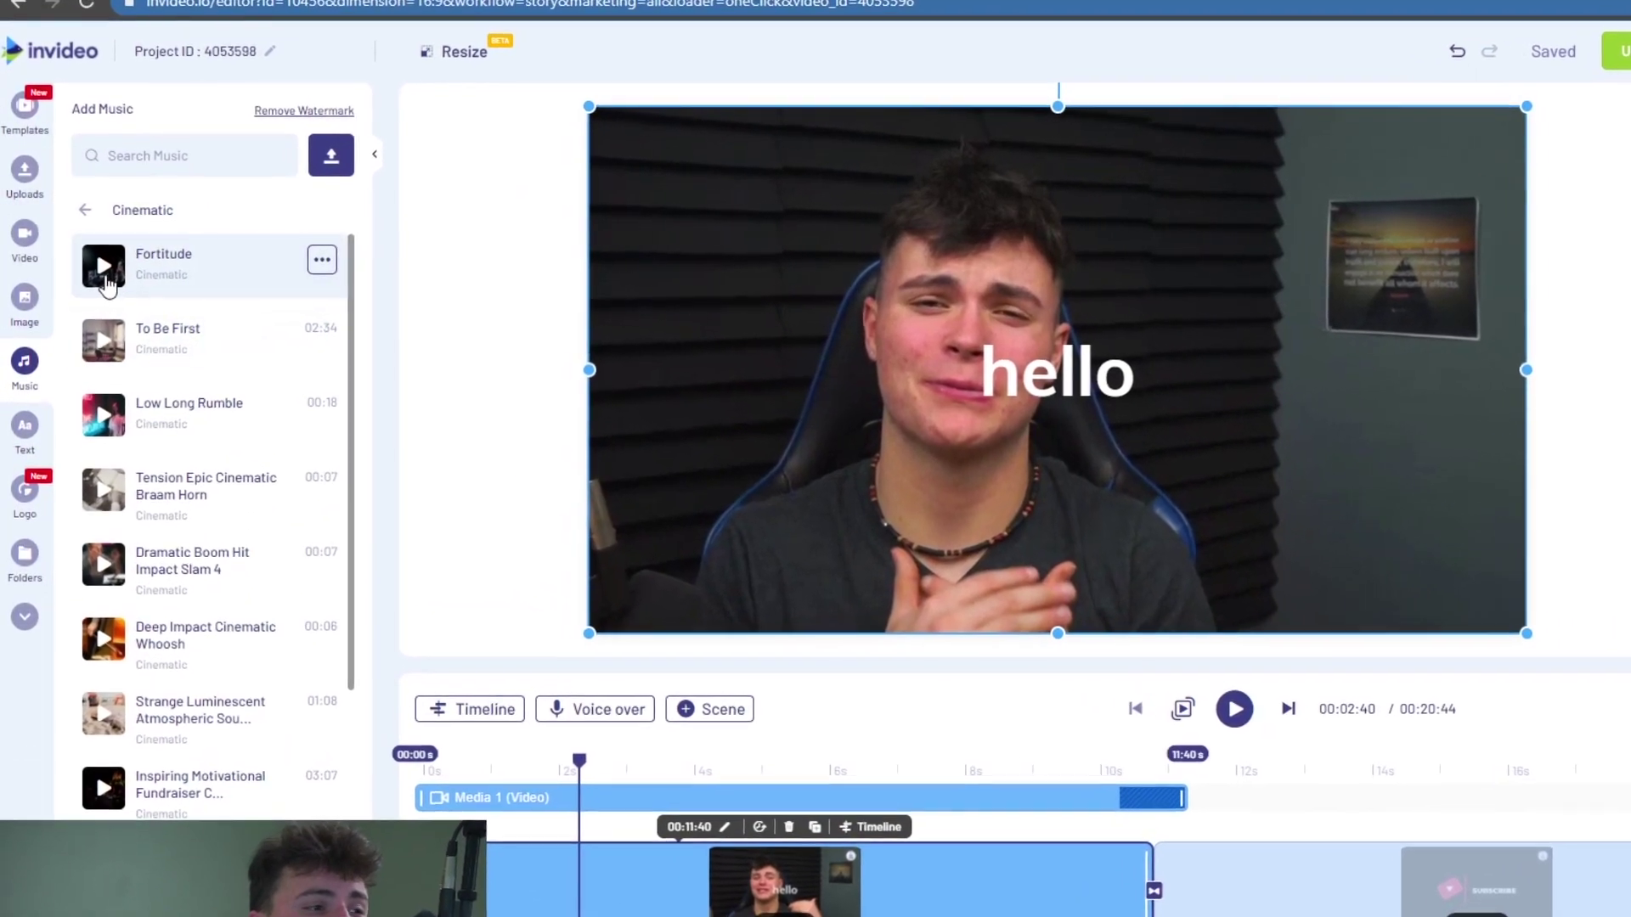
left_click(96, 260)
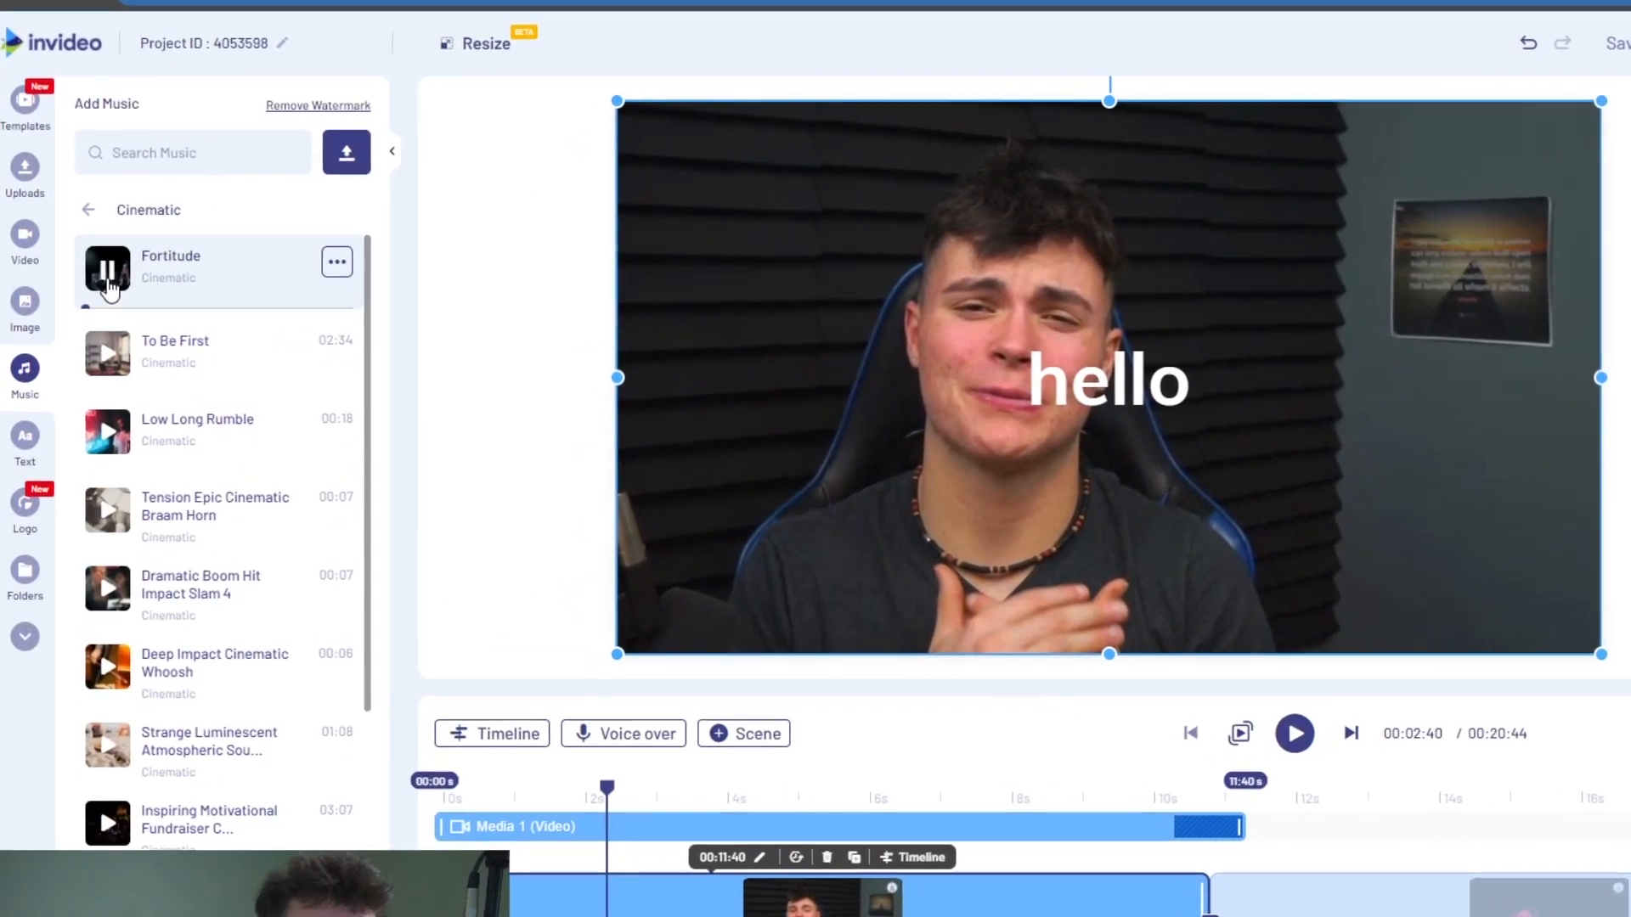
left_click(112, 268)
scroll(318, 535, "down", 2)
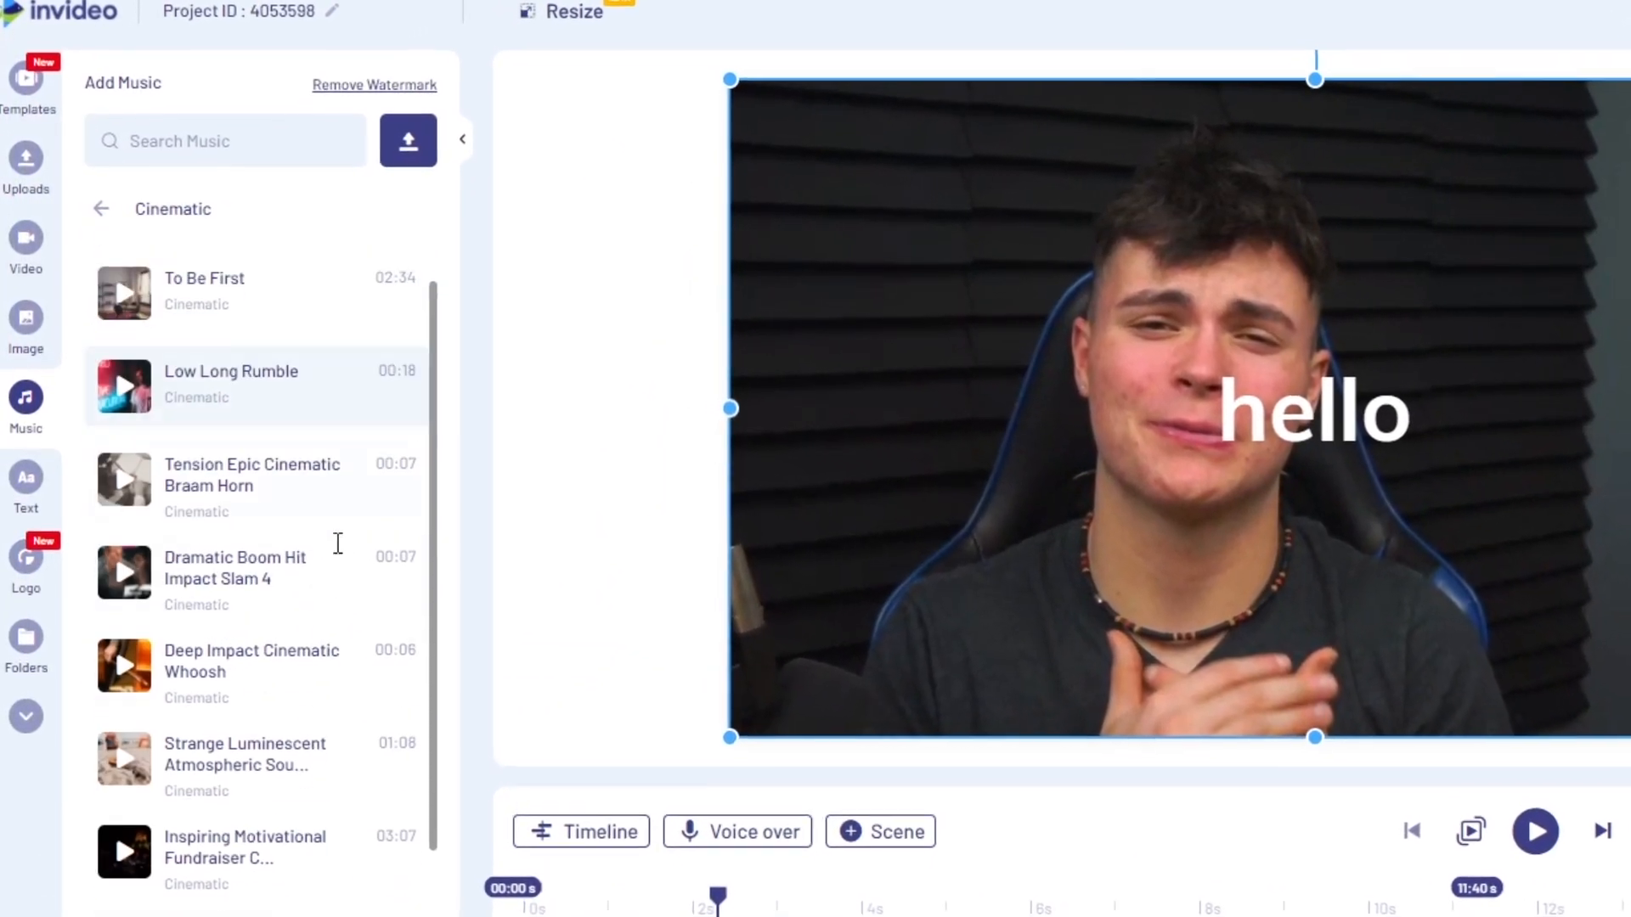
scroll(357, 560, "down", 2)
scroll(382, 580, "up", 3)
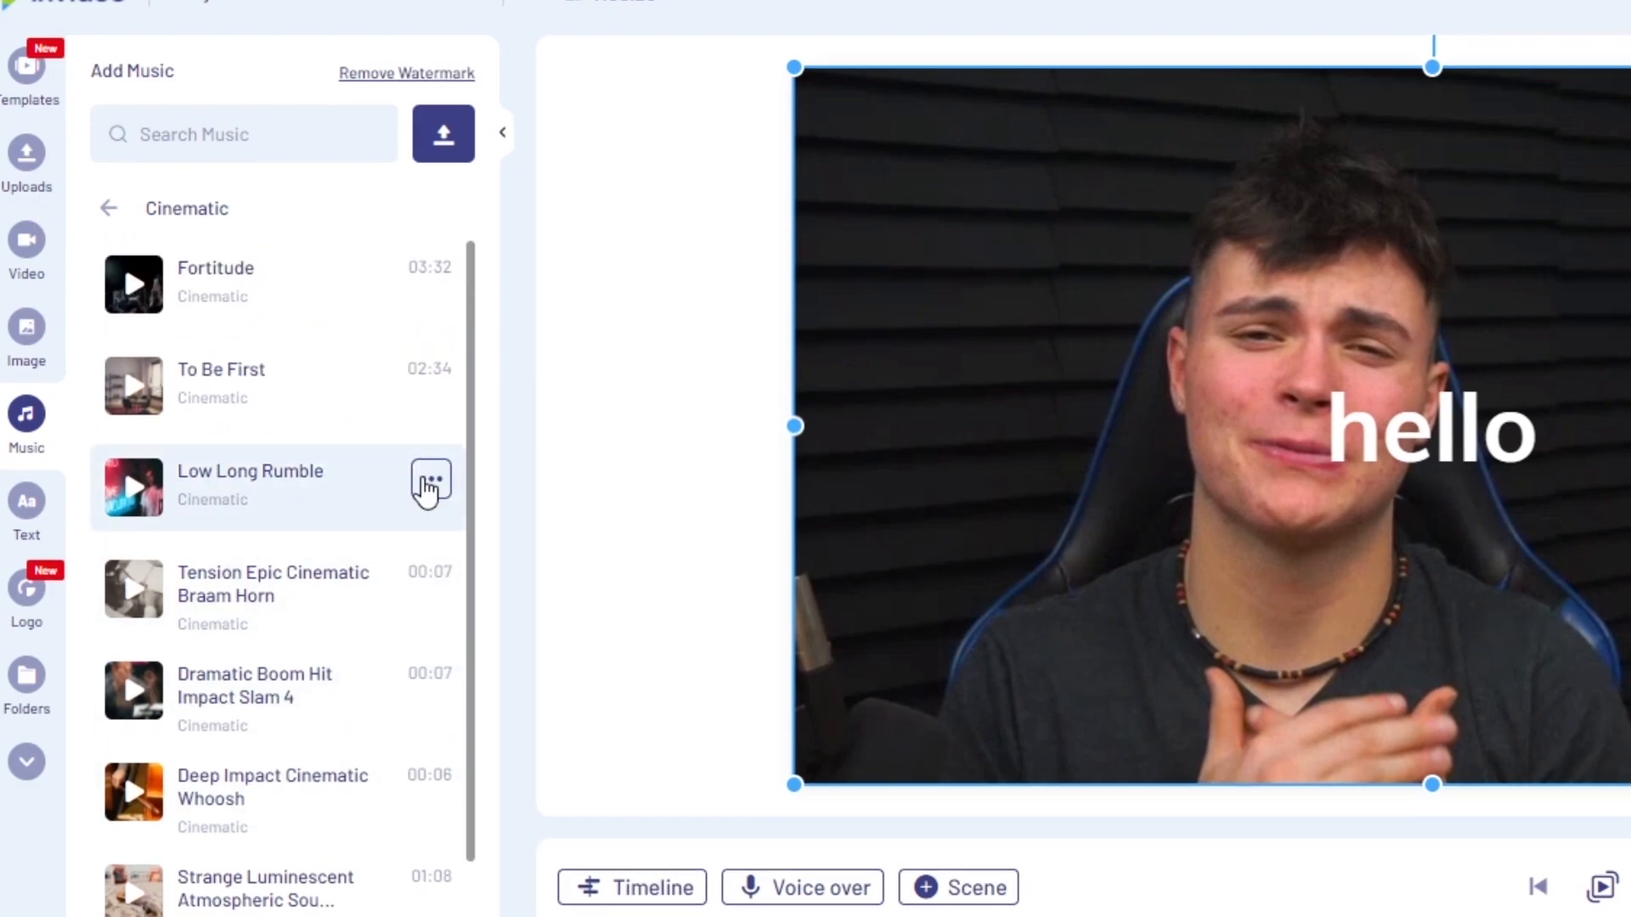
left_click(432, 482)
left_click(511, 530)
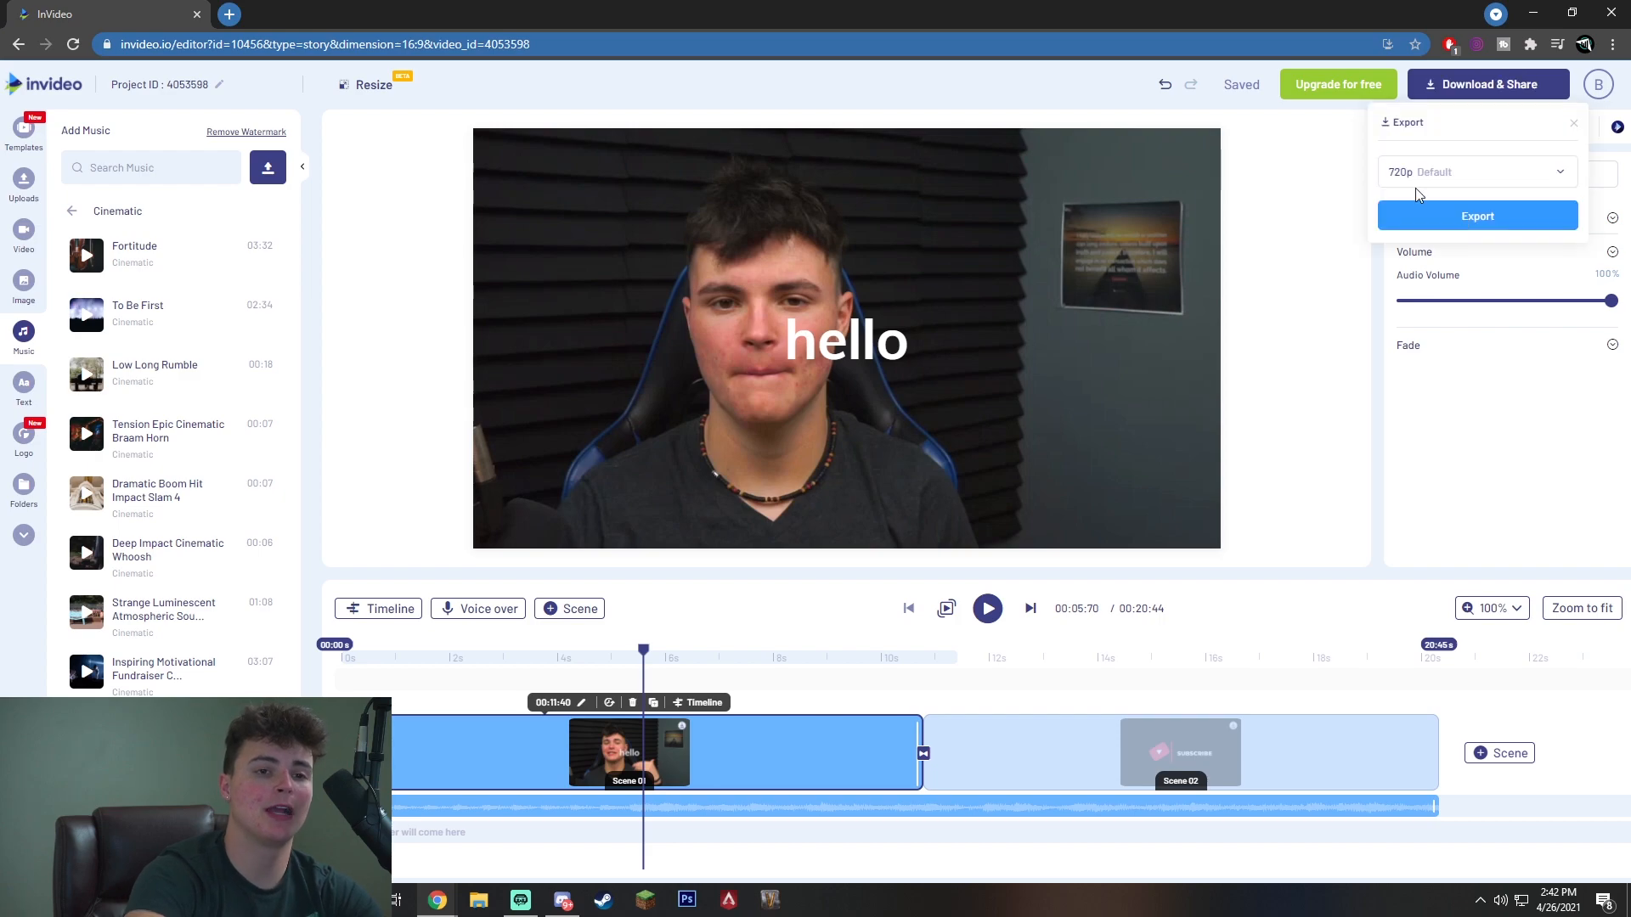
Step: Start the 720p export and dismiss the survey popup
left_click(1439, 218)
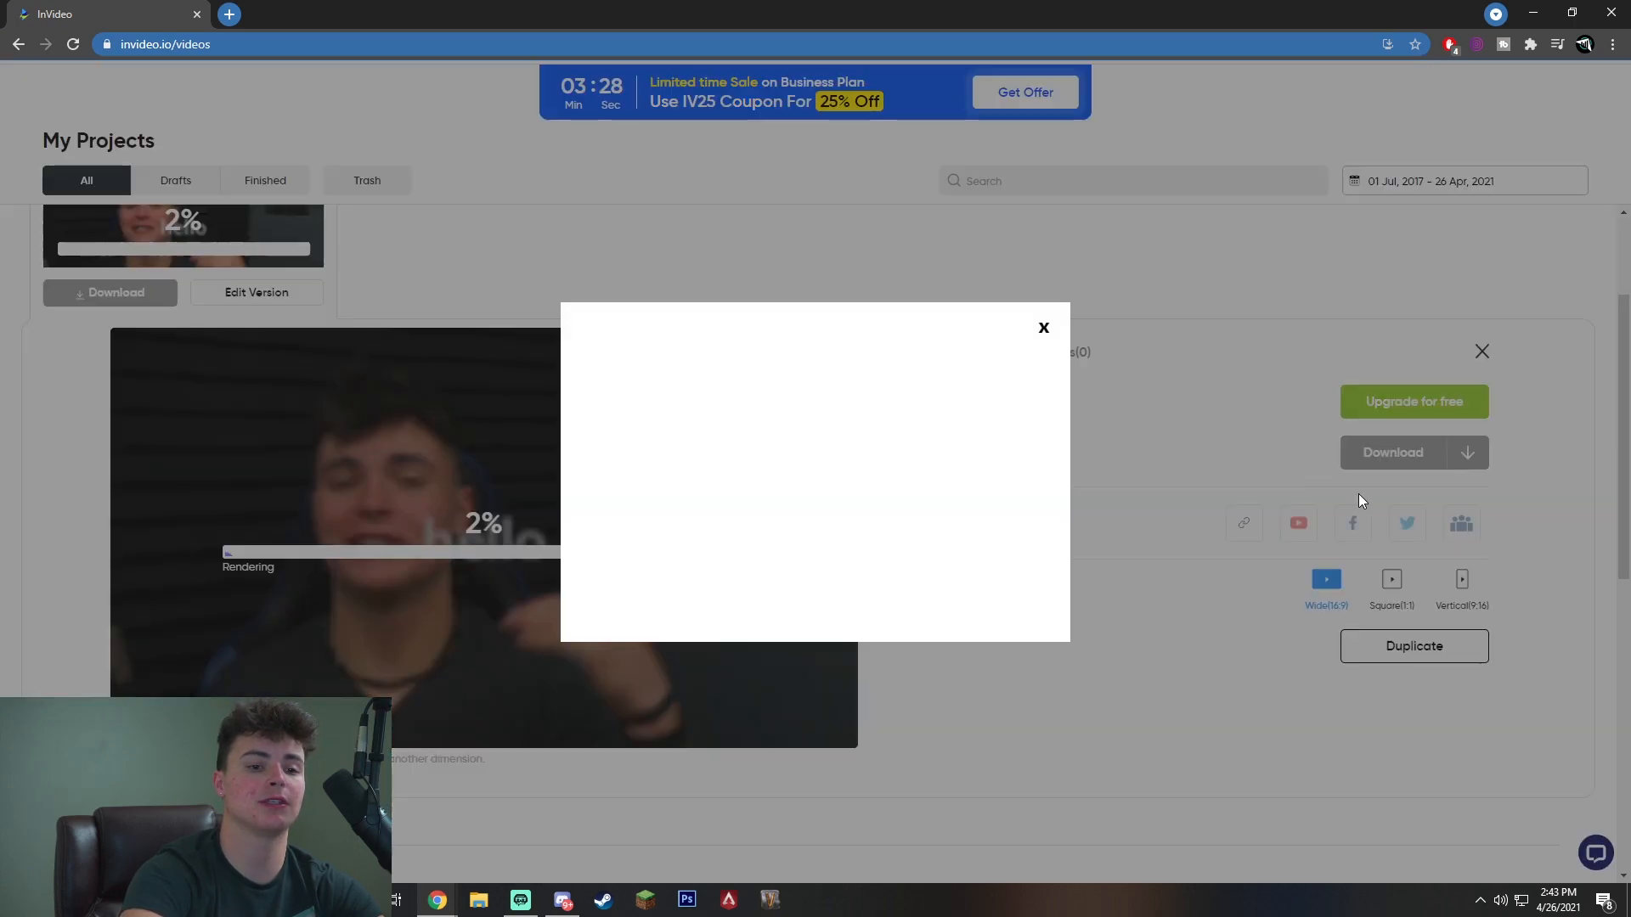
left_click(1043, 330)
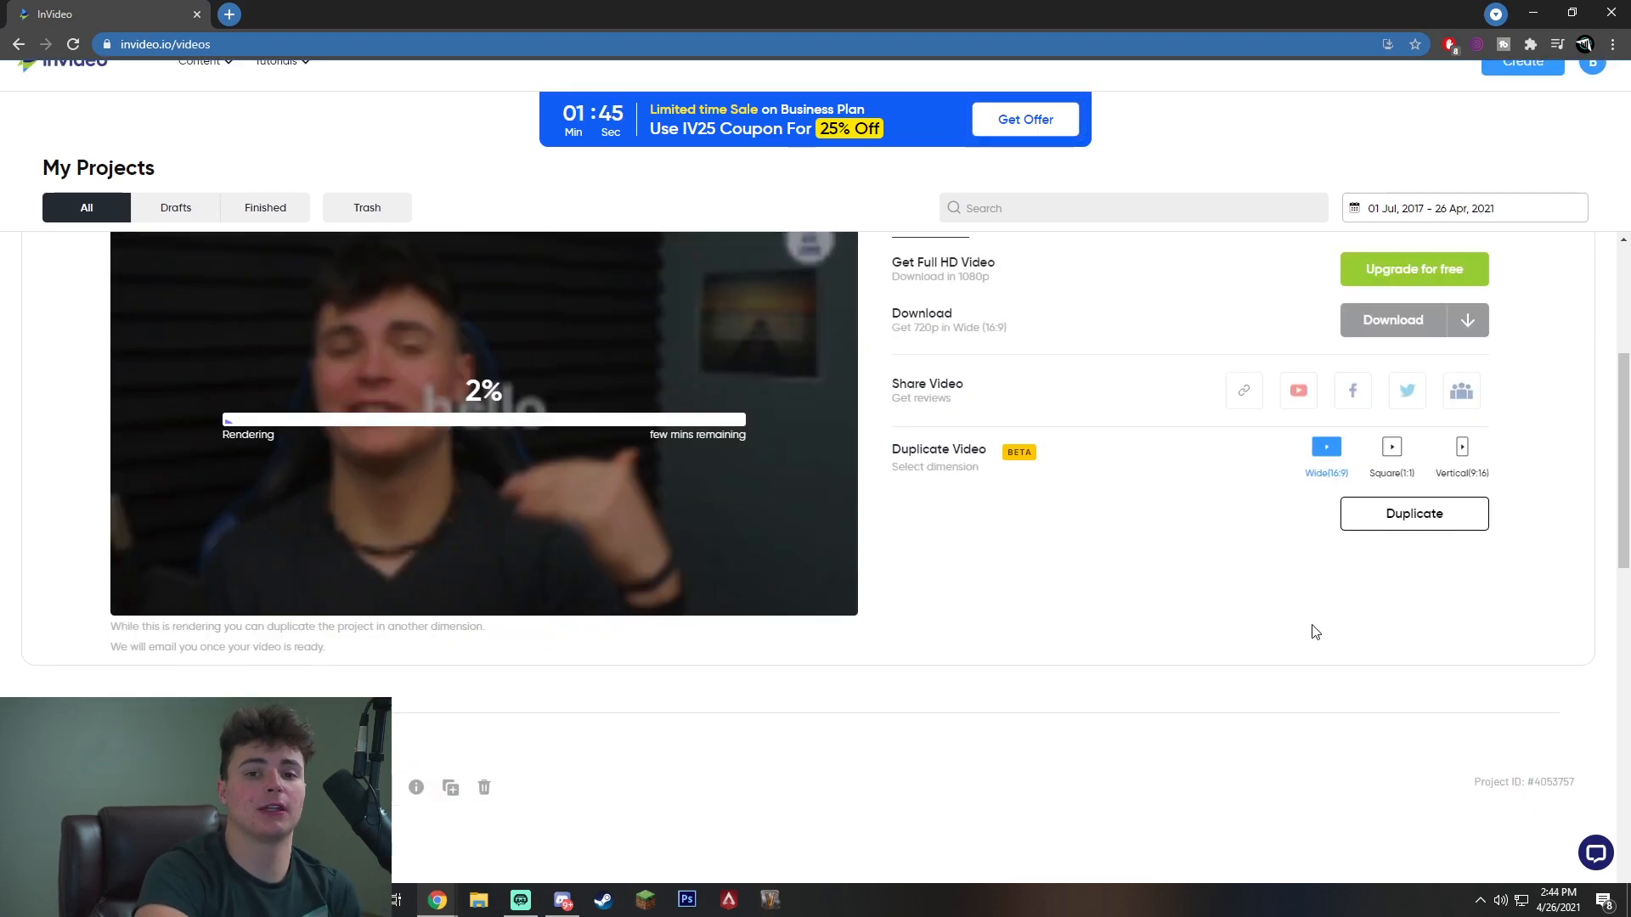
Step: Duplicate the project as a Vertical (9:16) copy
left_click(1462, 448)
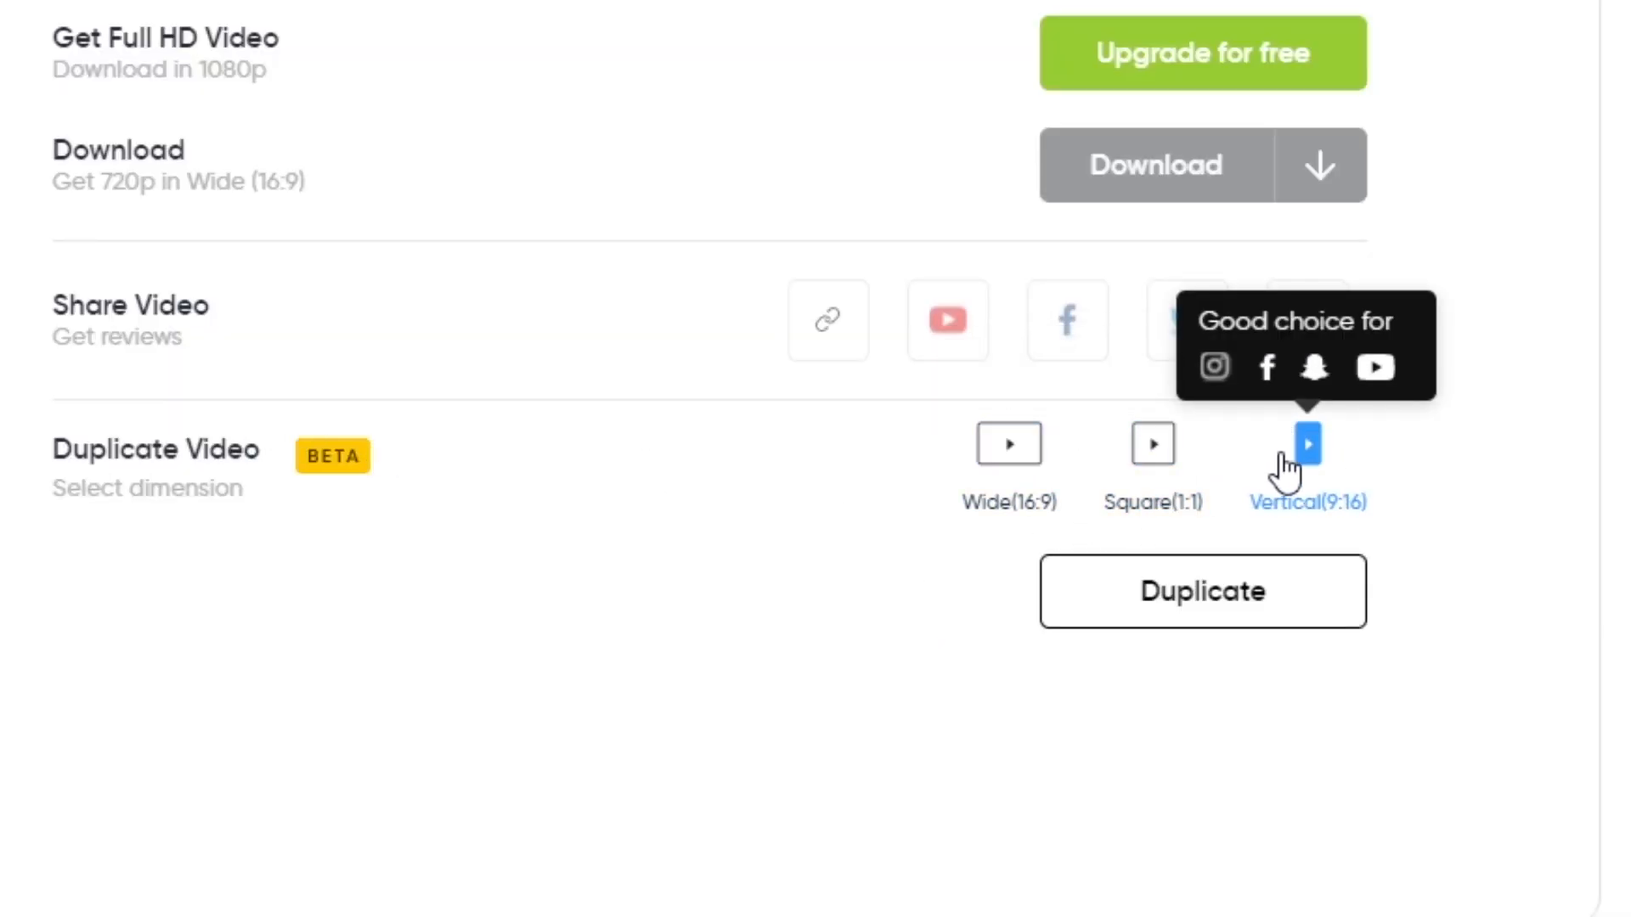
left_click(1203, 591)
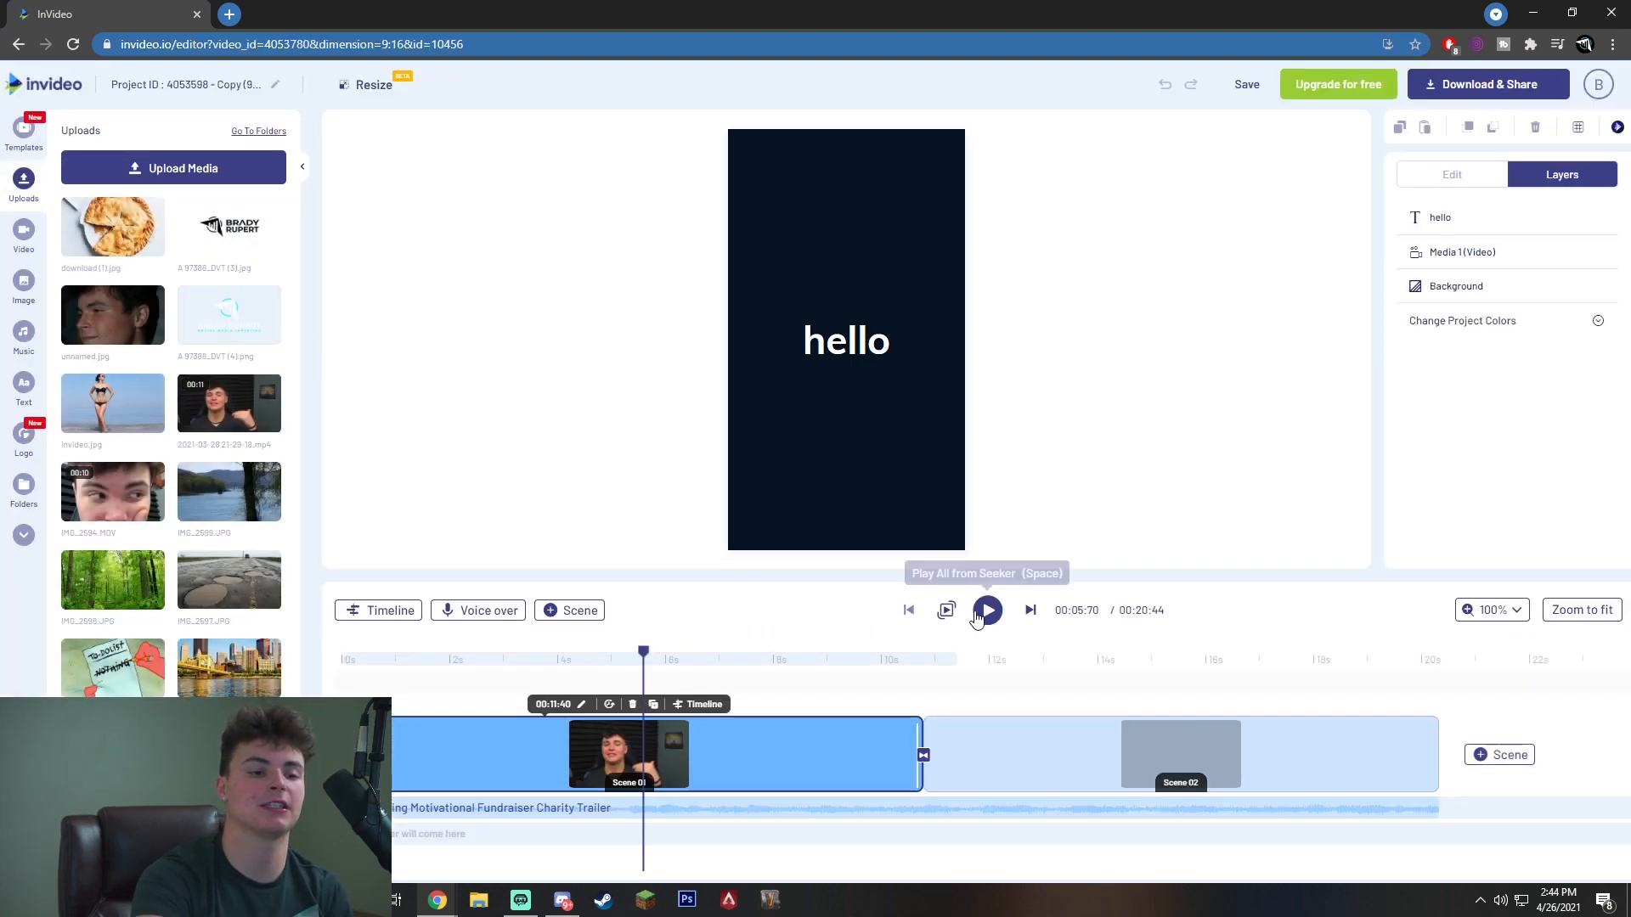
Step: Play and pause the vertical copy to check the hello title
left_click(988, 611)
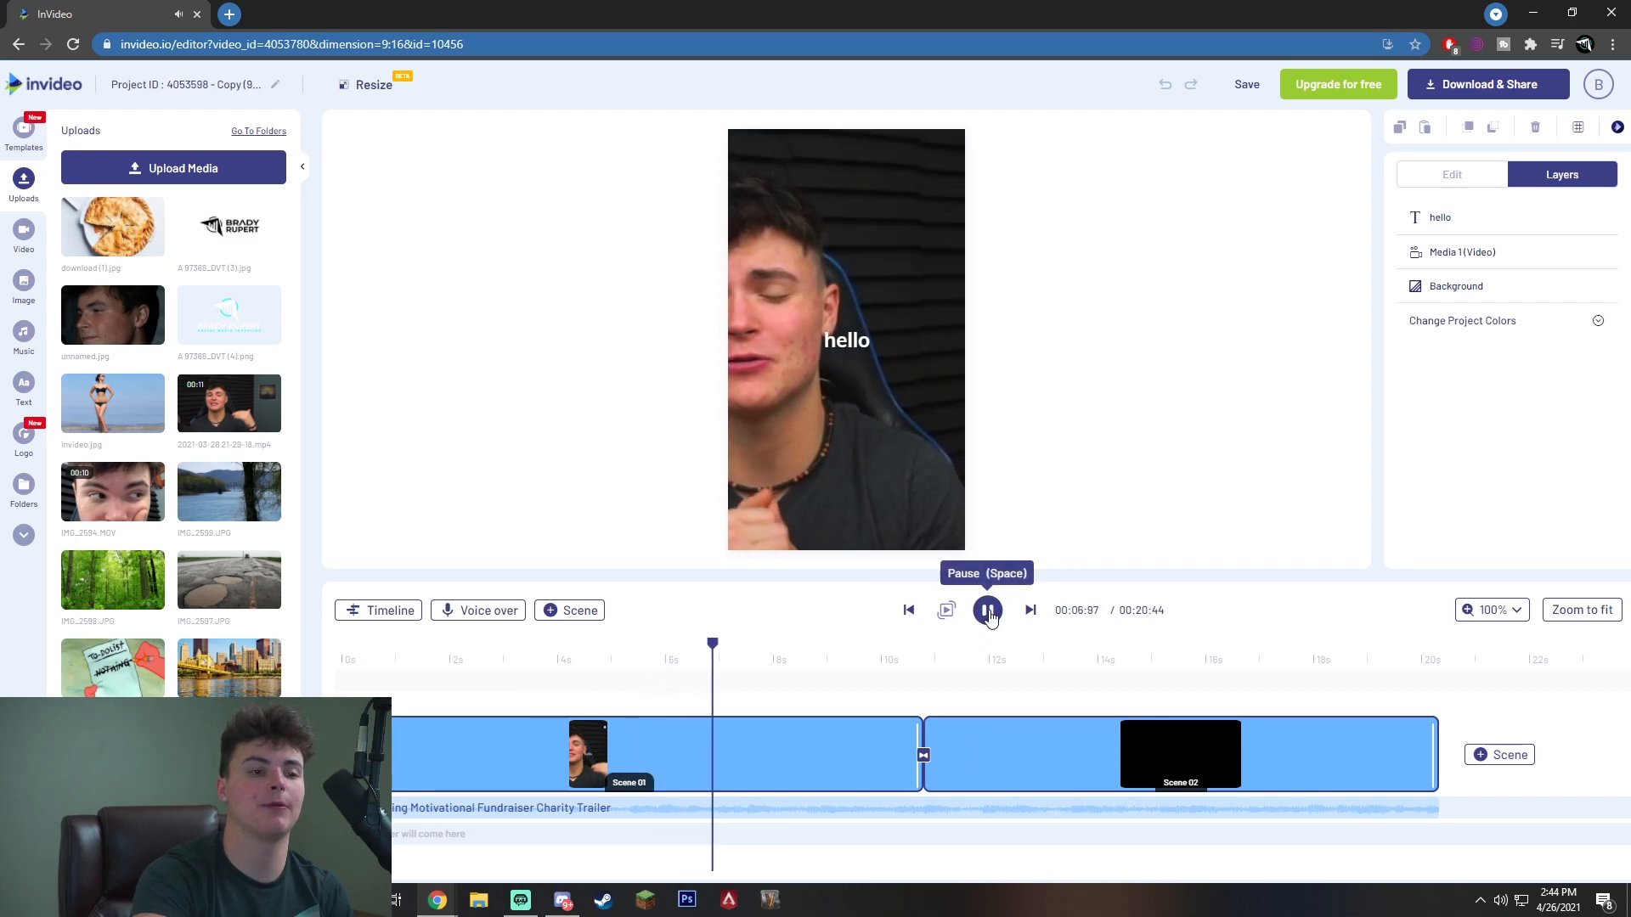
left_click(987, 615)
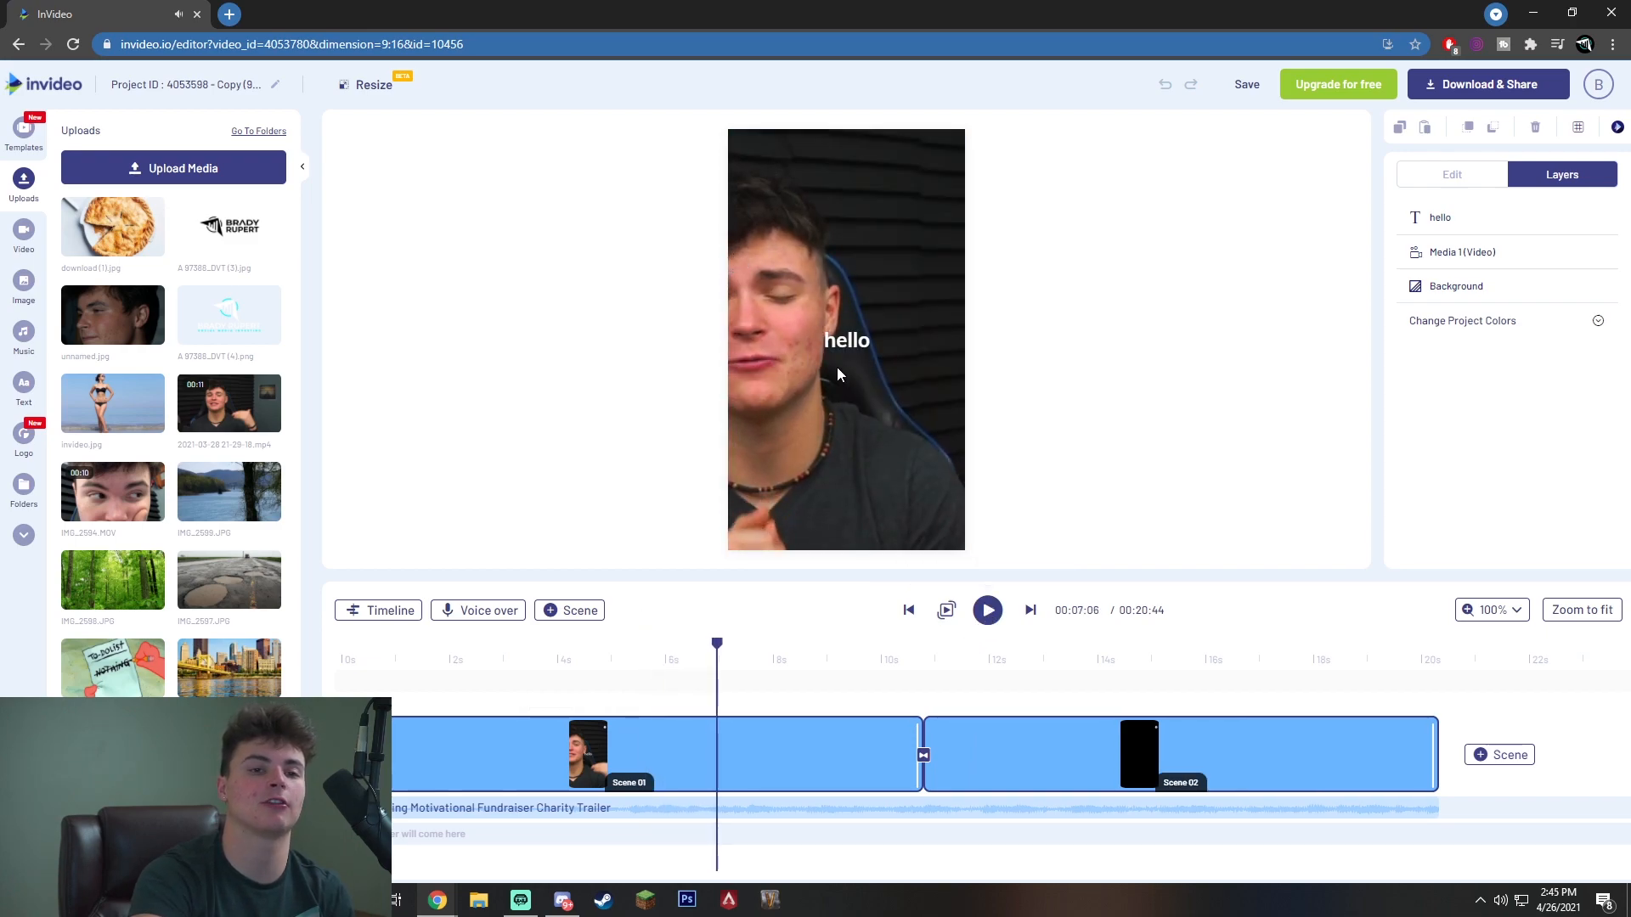